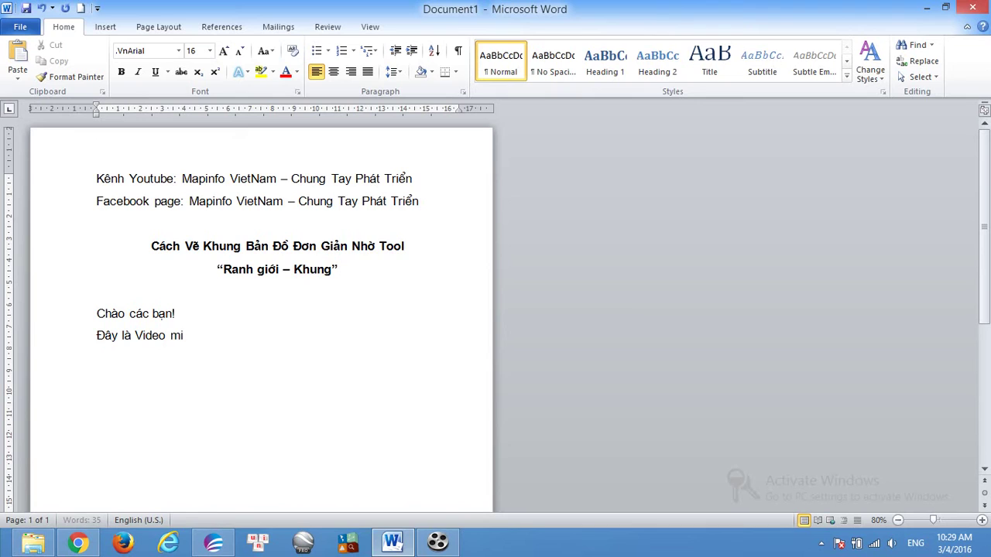
Step: Complete the introductory sentence with 'mình hướng dẫn các bạn vẽ khung Bản đồ bằng cách sử dụng tool “Ranh Giới Khung”'
{"action": "type", "text": "nh hươn"}
{"action": "type", "text": "ng"}
{"action": "type", "text": " dẫn các"}
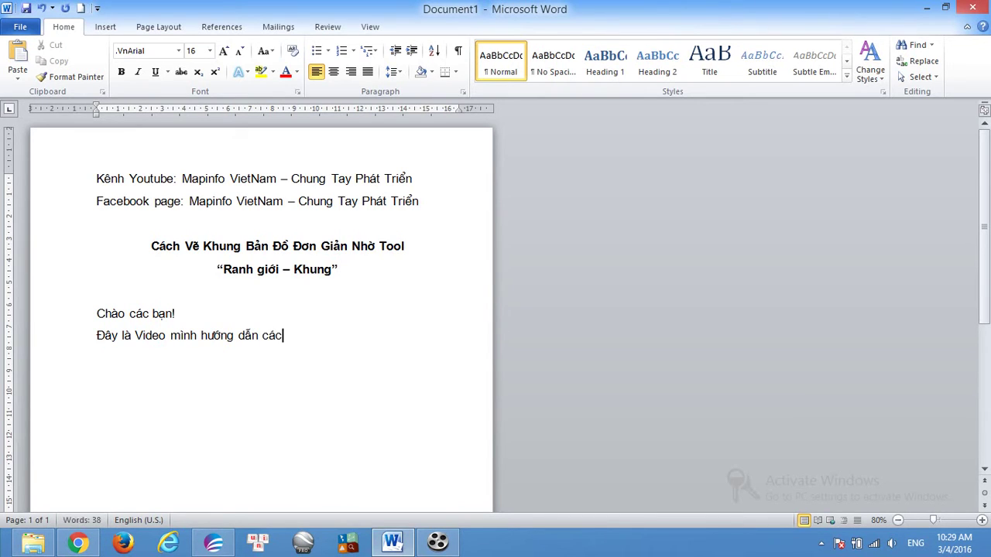
{"action": "type", "text": " bạn vẽ khung Ban đồ bằng a"}
{"action": "key", "text": "BackSpace"}
{"action": "type", "text": "cách sử"}
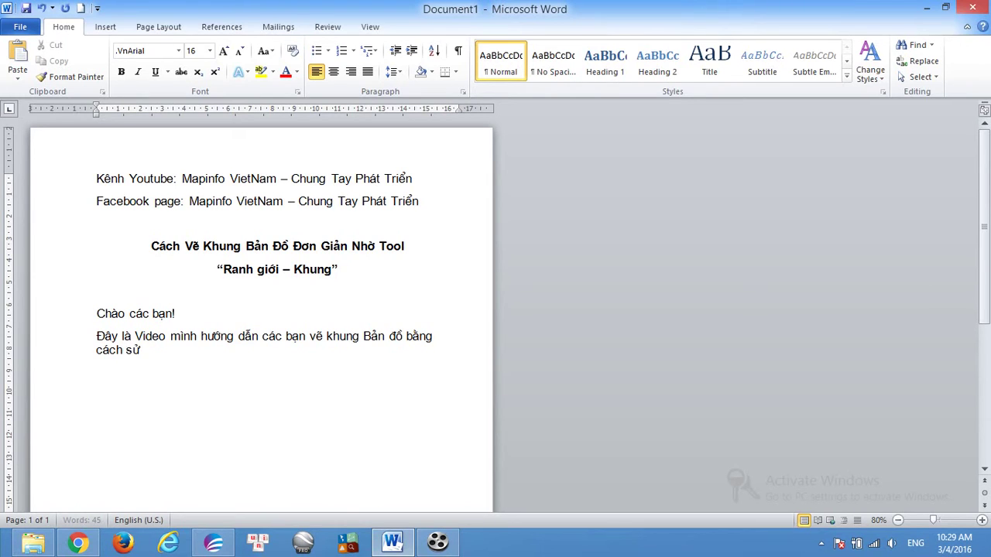
{"action": "type", "text": " dụng tool"}
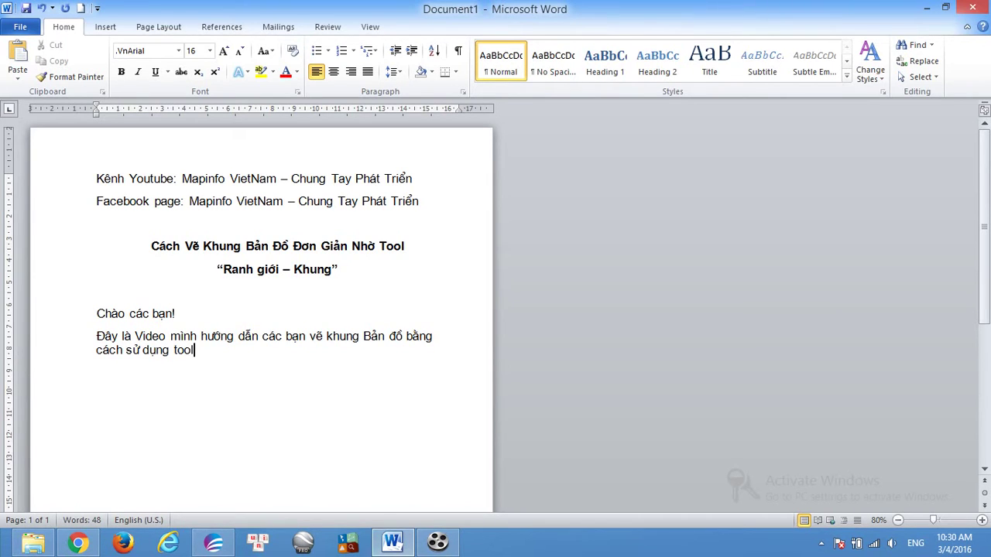
{"action": "type", "text": " “Ranh Gio"}
{"action": "type", "text": "i Khung”"}
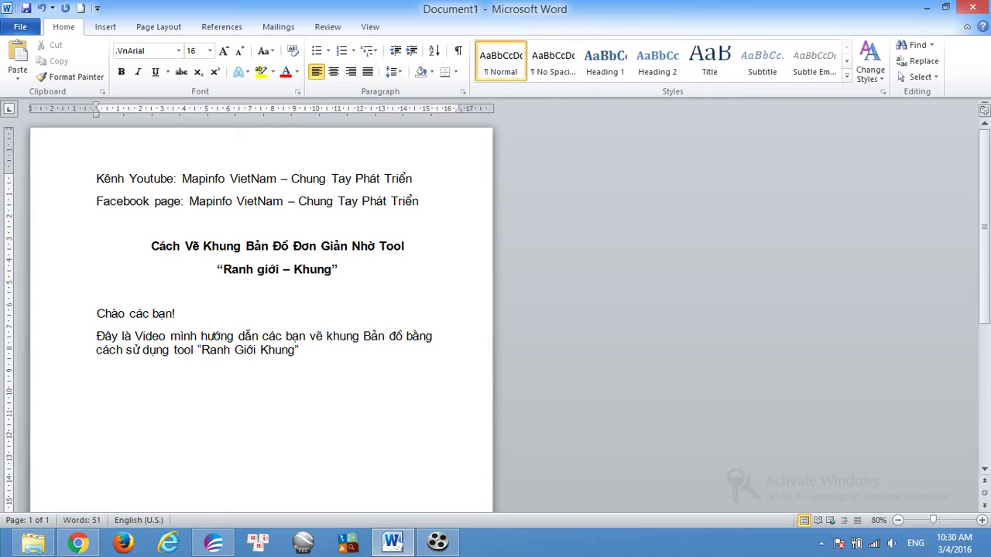
Step: Add a dash-bulleted line below the introduction reading 'Đầu tiên, bạn cần mở các lớp bản đồ của mình lên'
{"action": "key", "text": "Return"}
{"action": "type", "text": "- Đầu tiên"}
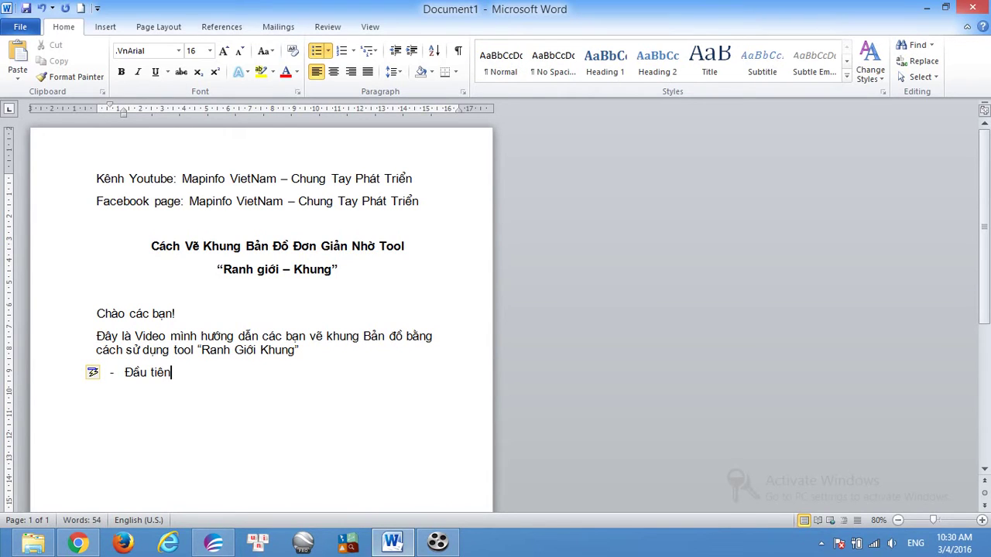
{"action": "type", "text": ", bạn cần mở các "}
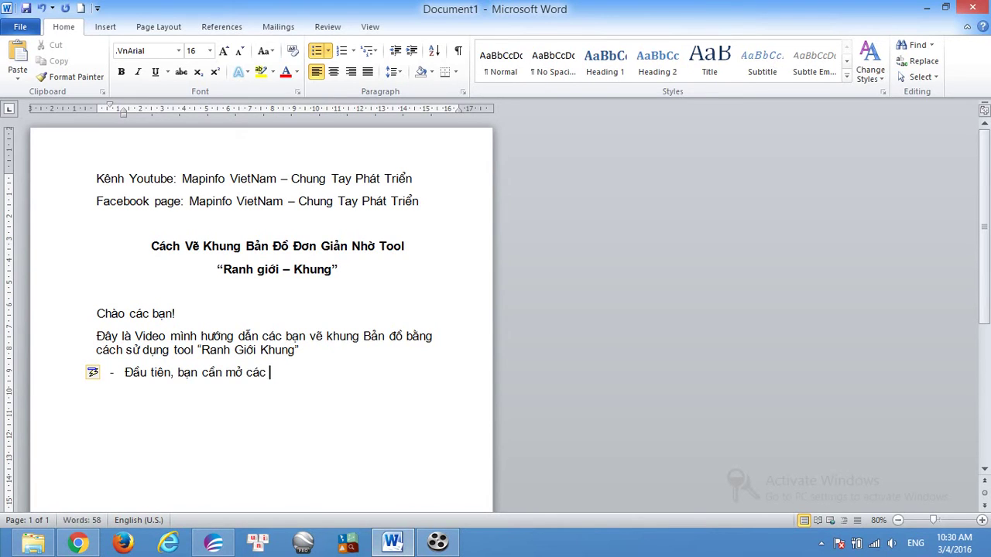
{"action": "type", "text": "lớp bản d"}
{"action": "type", "text": "ồ của mình lên"}
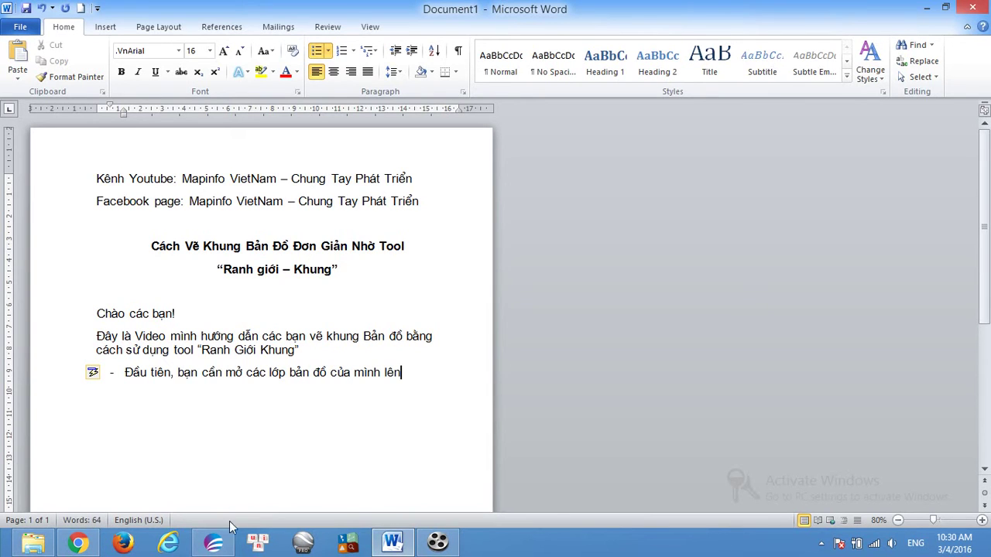
{"action": "left_click", "coordinate": [215, 541]}
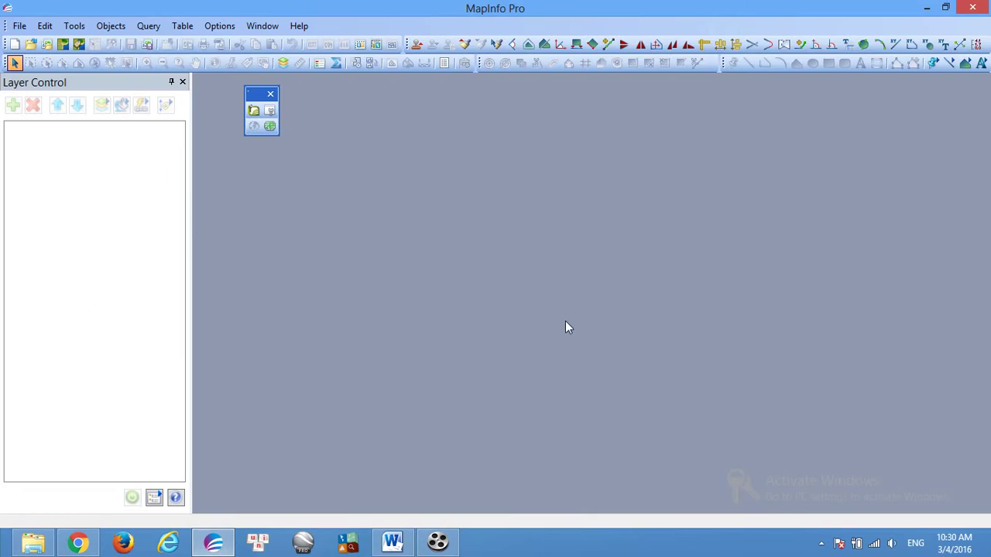
{"action": "left_click", "coordinate": [31, 44]}
{"action": "left_click", "coordinate": [548, 97]}
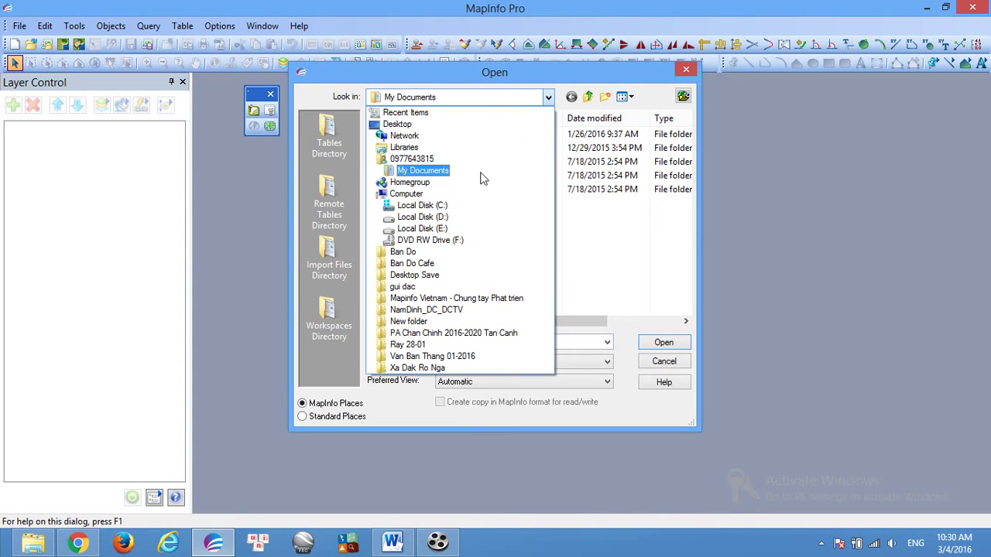
{"action": "left_click", "coordinate": [414, 126]}
{"action": "left_click_drag", "start_coordinate": [678, 153], "coordinate": [682, 174]}
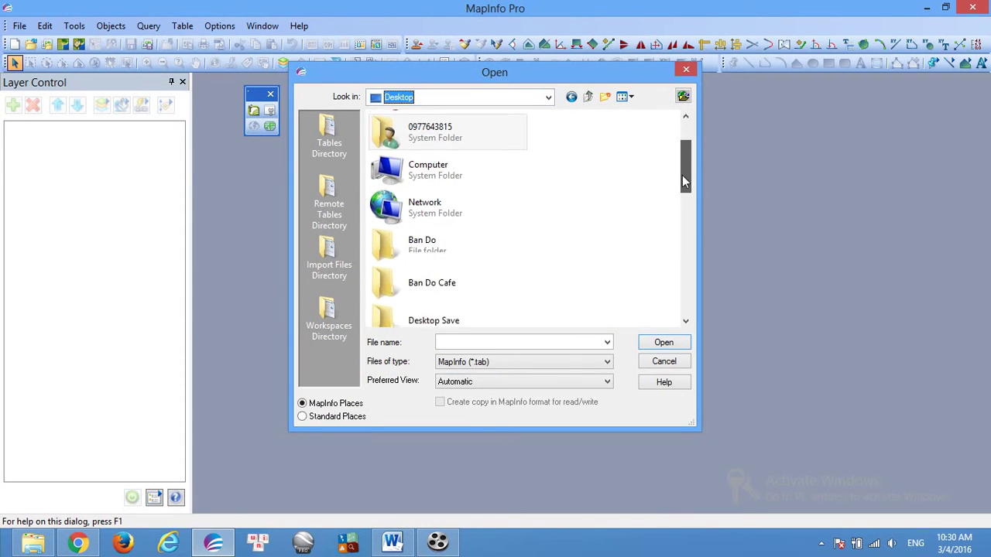
{"action": "double_click", "coordinate": [474, 235]}
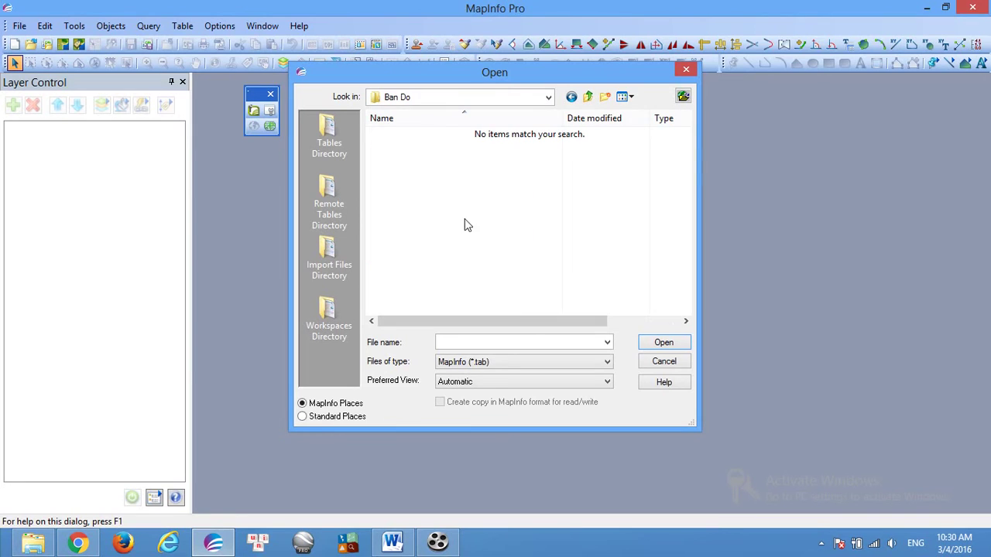
{"action": "left_click", "coordinate": [588, 97]}
{"action": "left_click", "coordinate": [686, 70]}
Step: Switch to the desktop, paste the copied map files into its Ban Do folder, and close the folder
{"action": "left_click", "coordinate": [928, 8]}
{"action": "left_click", "coordinate": [929, 7]}
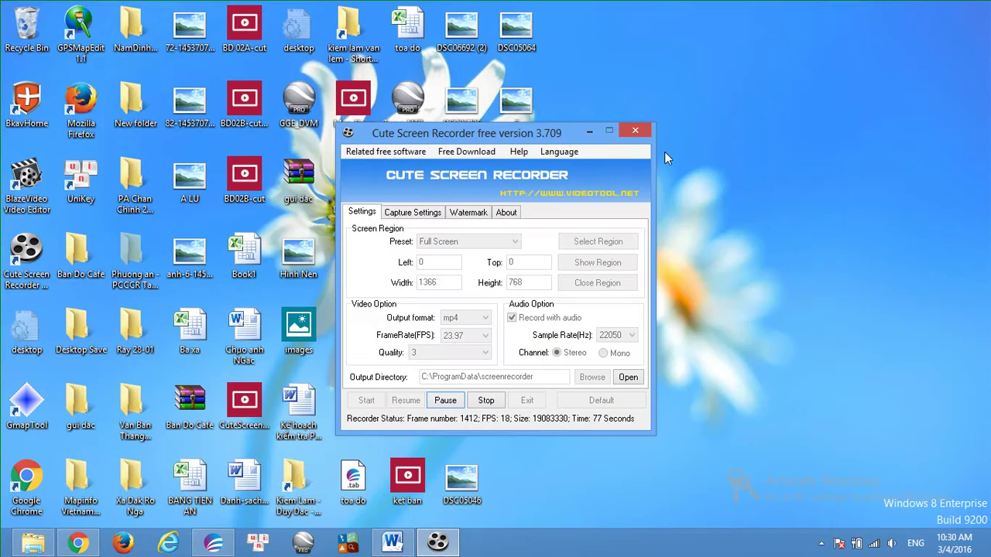
{"action": "left_click", "coordinate": [595, 133]}
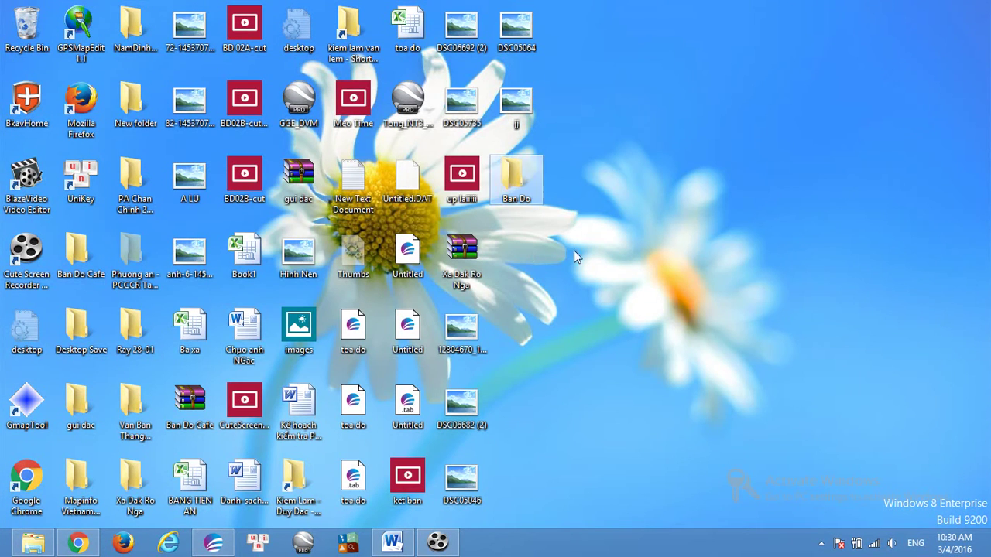
{"action": "double_click", "coordinate": [531, 193]}
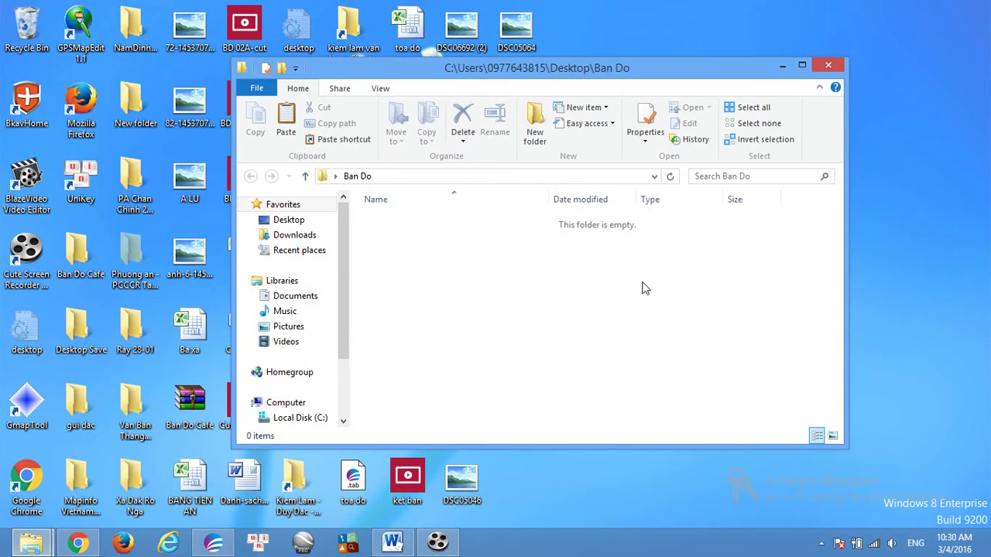
{"action": "key", "text": "ctrl+v"}
{"action": "key", "text": "alt+F4"}
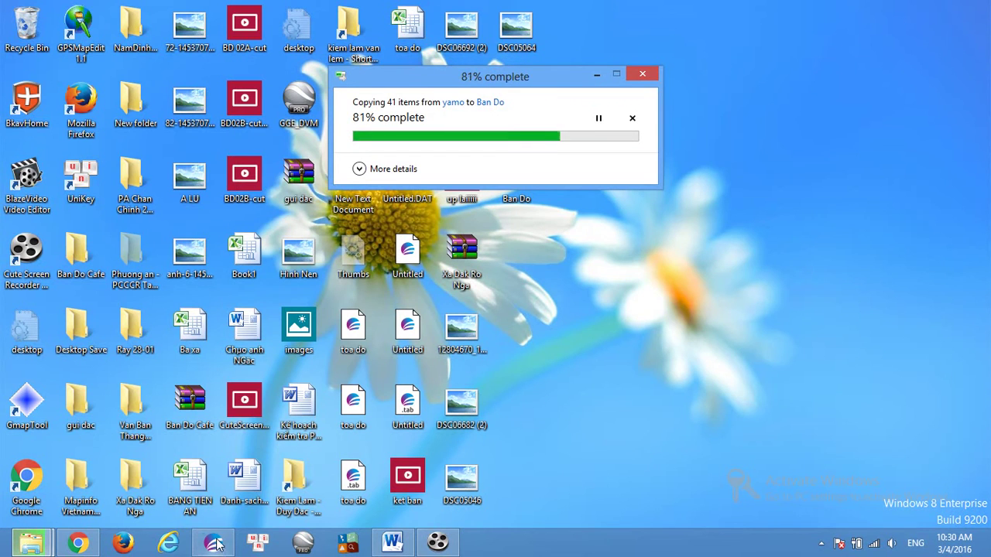
Step: Switch to MapInfo Pro and browse to the desktop's Ban Do folder in the table-opening dialog
{"action": "left_click", "coordinate": [214, 543]}
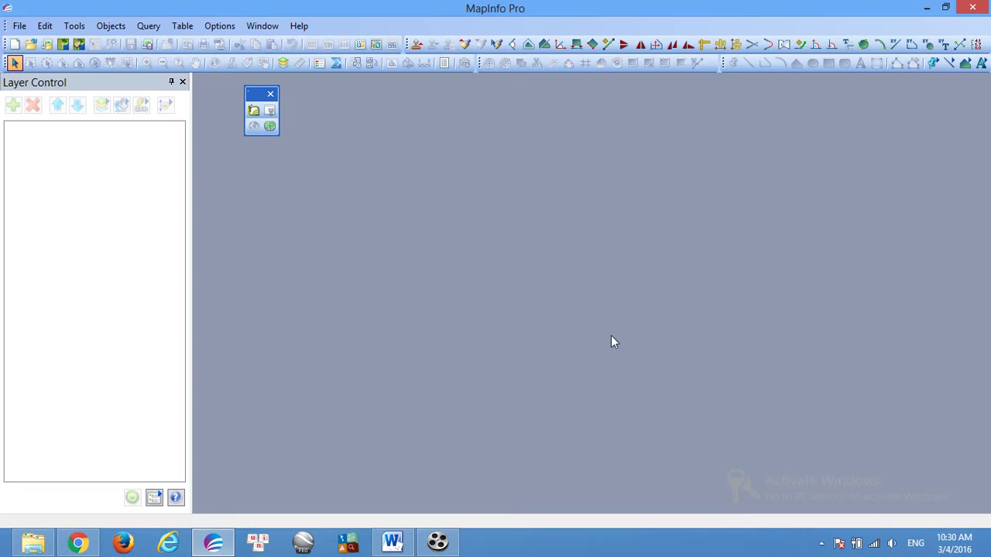
{"action": "key", "text": "ctrl+o"}
{"action": "left_click", "coordinate": [465, 97]}
{"action": "left_click", "coordinate": [434, 107]}
{"action": "scroll", "coordinate": [689, 168], "scroll_direction": "down", "scroll_amount": 1}
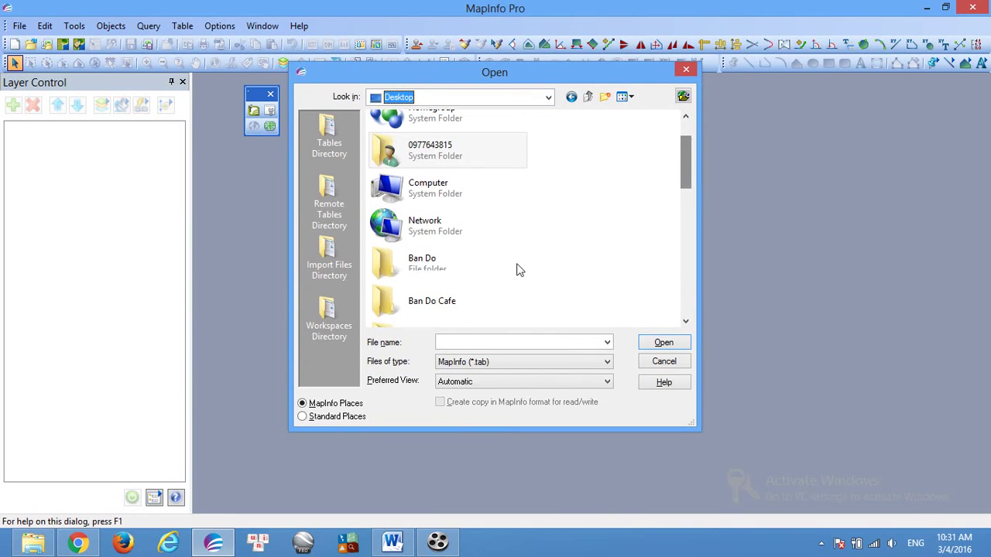
{"action": "left_click", "coordinate": [433, 266]}
{"action": "double_click", "coordinate": [499, 274]}
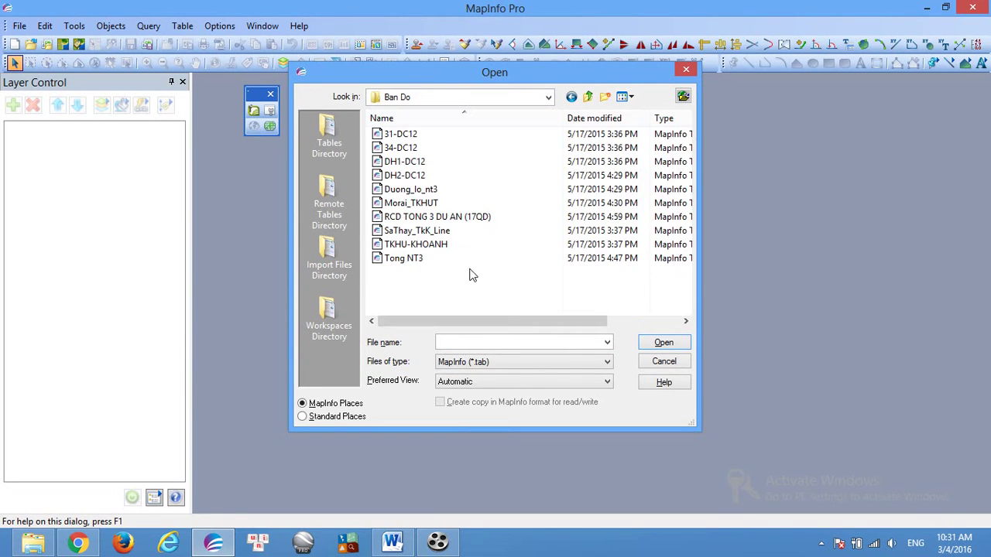
Step: Open all tables in the Ban Do folder with Current Mapper as the preferred view, and maximize the map window
{"action": "key", "text": "ctrl+a"}
{"action": "left_click", "coordinate": [486, 380]}
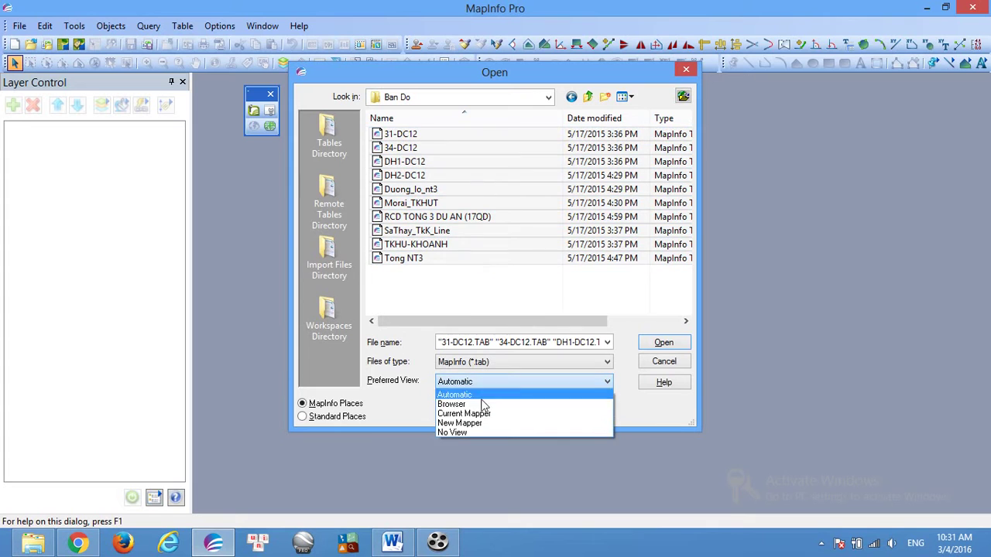
{"action": "left_click", "coordinate": [480, 413]}
{"action": "left_click", "coordinate": [643, 346]}
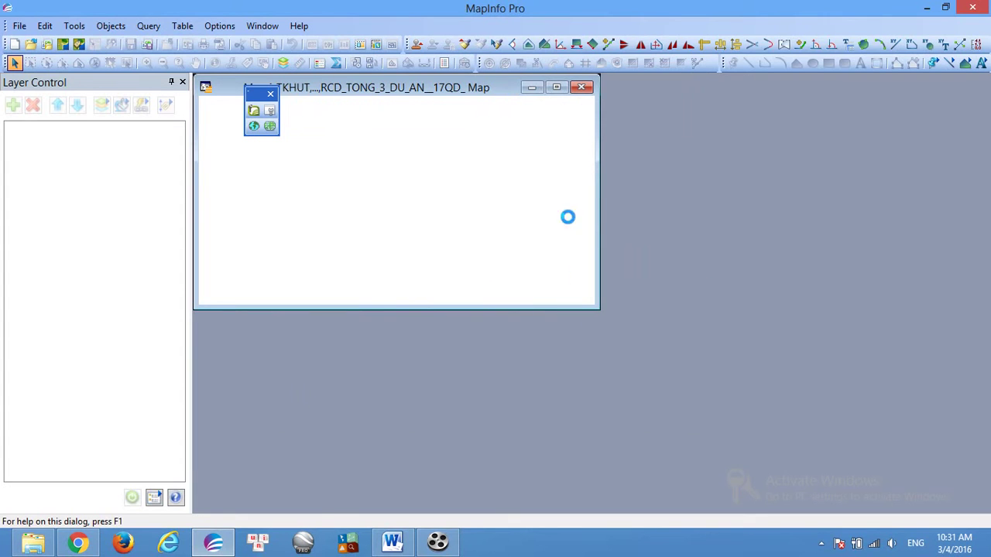
{"action": "left_click", "coordinate": [557, 88]}
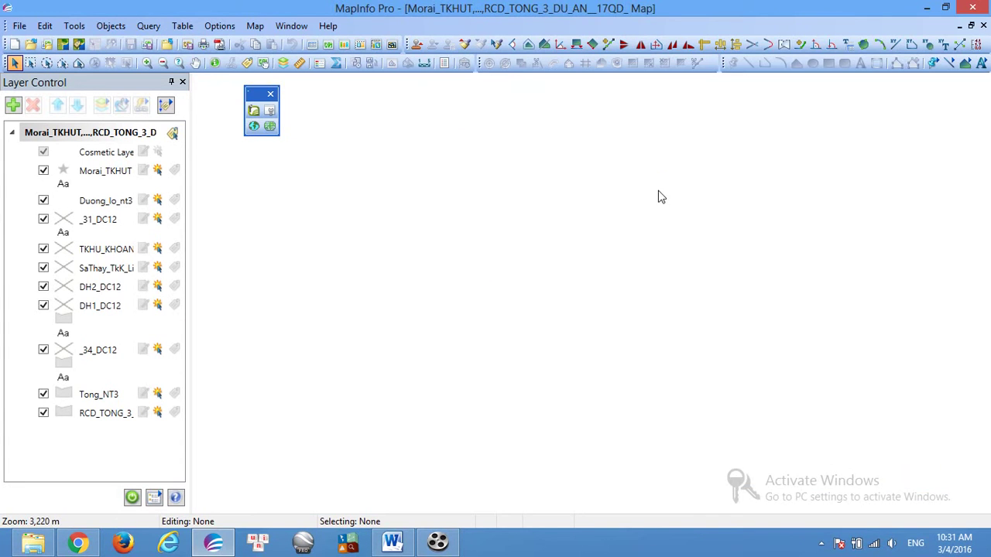
Step: View the entire extent of the map layers, then examine the northern part of the contour map up close
{"action": "left_click", "coordinate": [195, 62]}
{"action": "right_click", "coordinate": [458, 184]}
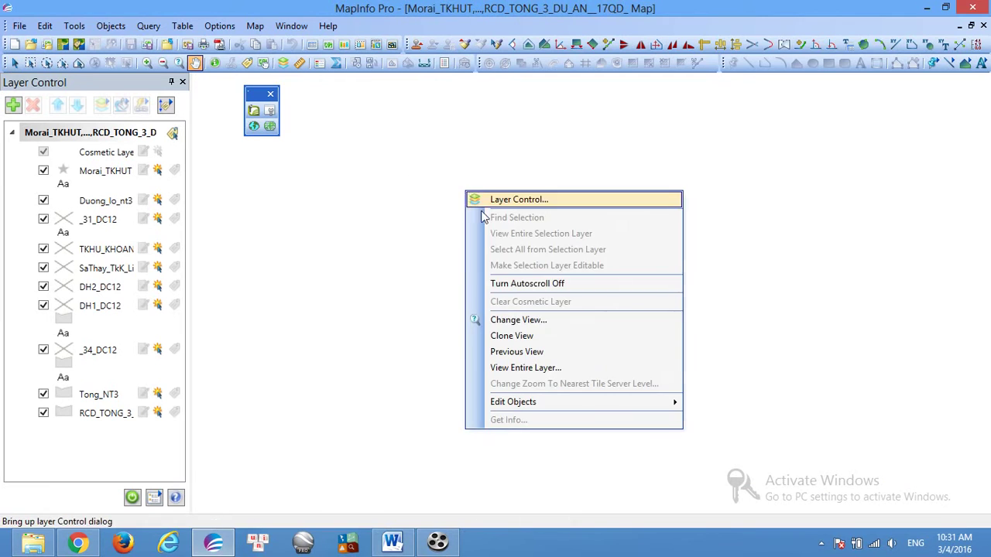
{"action": "left_click", "coordinate": [520, 369]}
{"action": "left_click", "coordinate": [468, 323]}
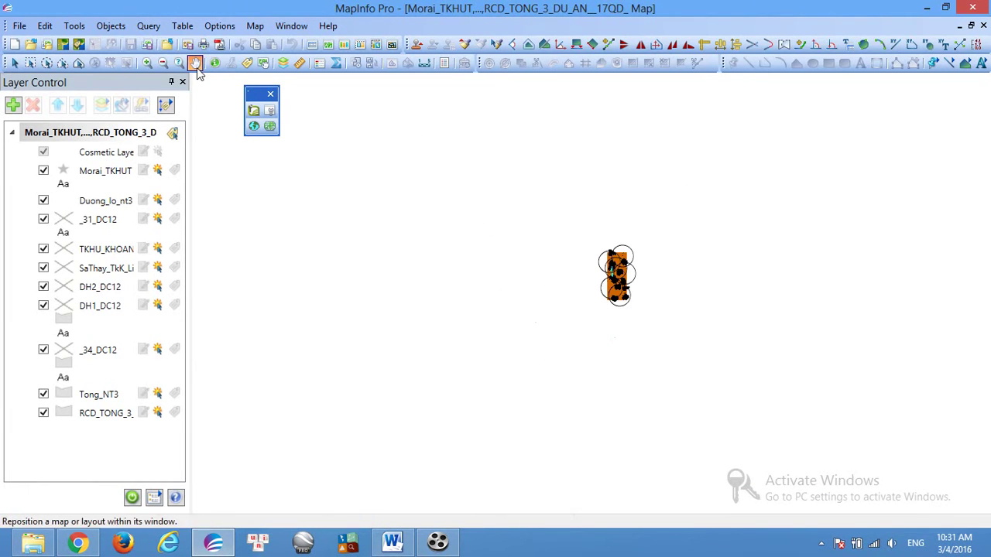
{"action": "left_click_drag", "start_coordinate": [666, 322], "coordinate": [626, 320]}
{"action": "scroll", "coordinate": [596, 294], "scroll_direction": "up", "scroll_amount": 1}
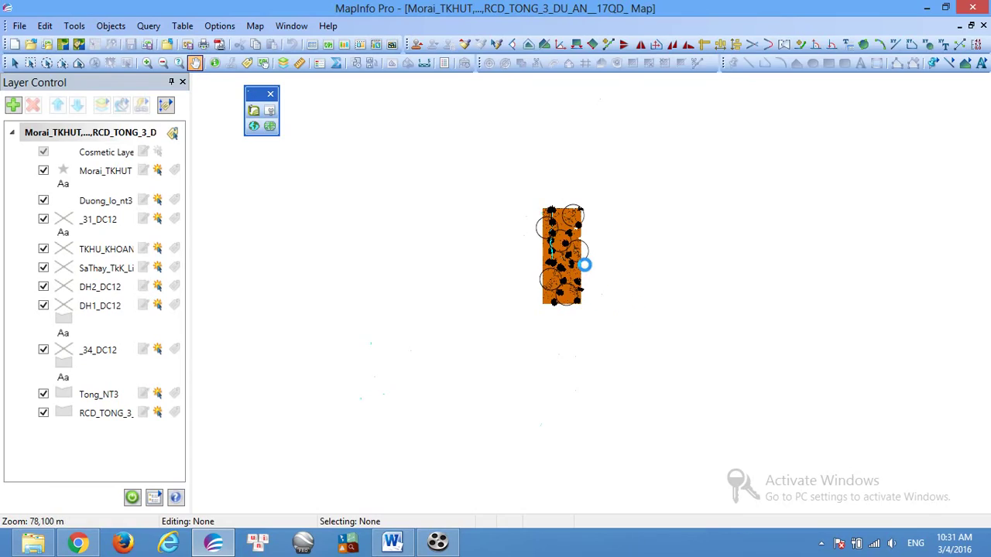
{"action": "scroll", "coordinate": [584, 264], "scroll_direction": "up", "scroll_amount": 3}
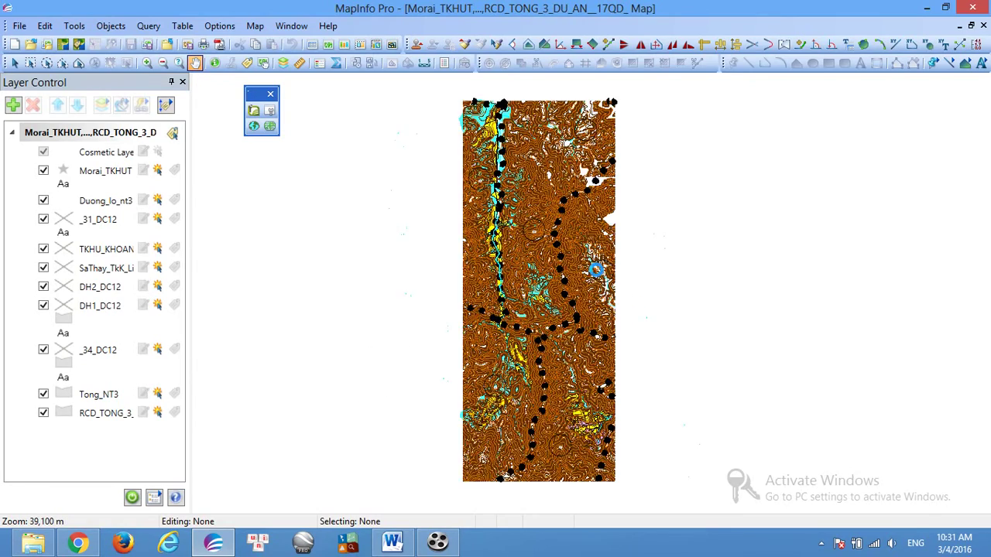
{"action": "left_click_drag", "start_coordinate": [490, 193], "coordinate": [520, 341]}
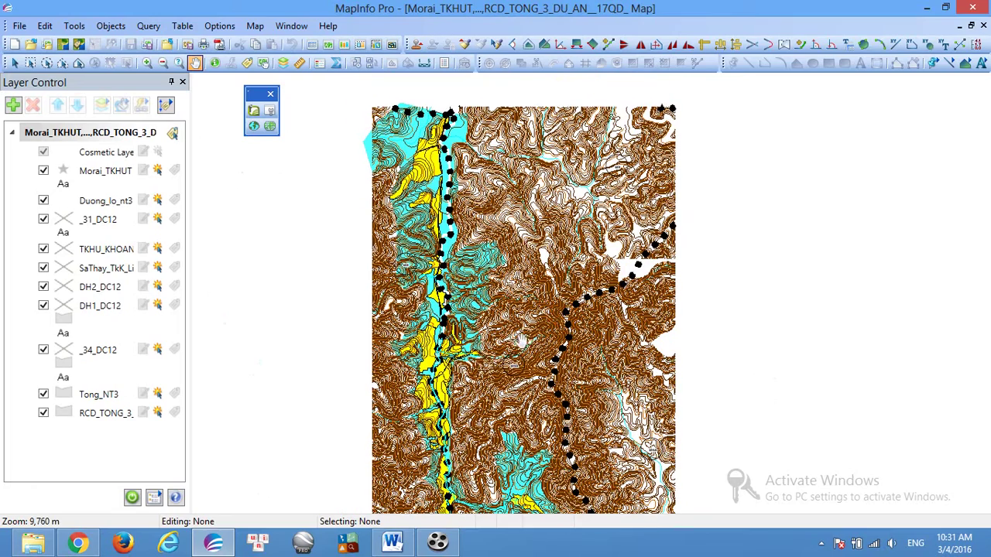
Step: Switch to Word and add a second bullet reading 'Có thể mở tất cả, hoặc mở 1 lớp nào đấy cũng đc, vì'
{"action": "left_click", "coordinate": [392, 543]}
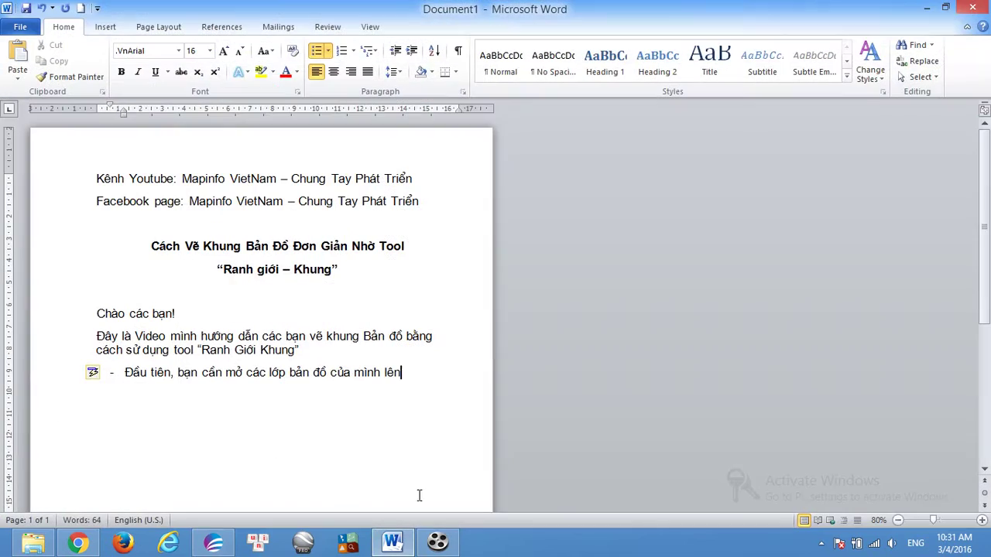
{"action": "key", "text": "Return"}
{"action": "type", "text": "Có the"}
{"action": "type", "text": " mở"}
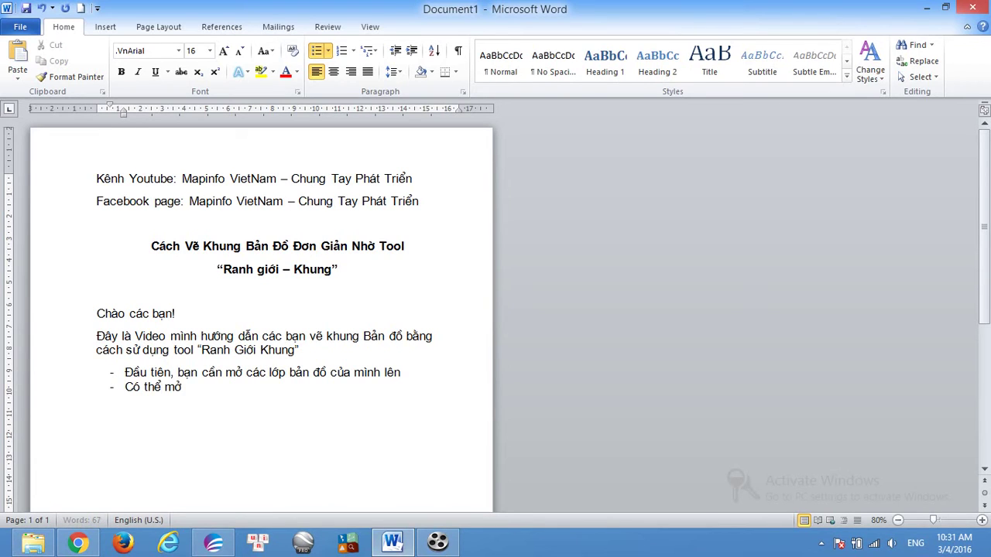
{"action": "type", "text": " taất cả, hoăc"}
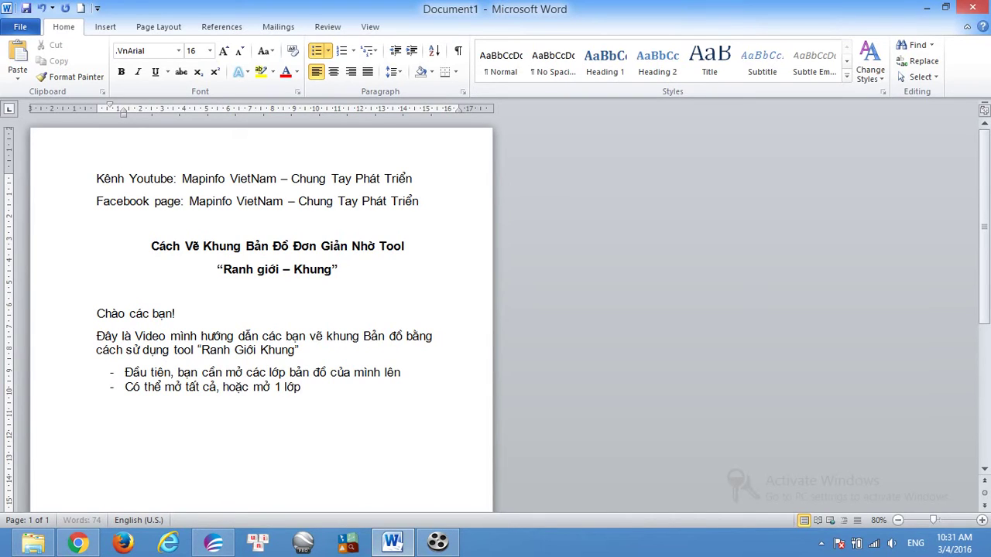
{"action": "type", "text": "ào đay cũng đc, vì"}
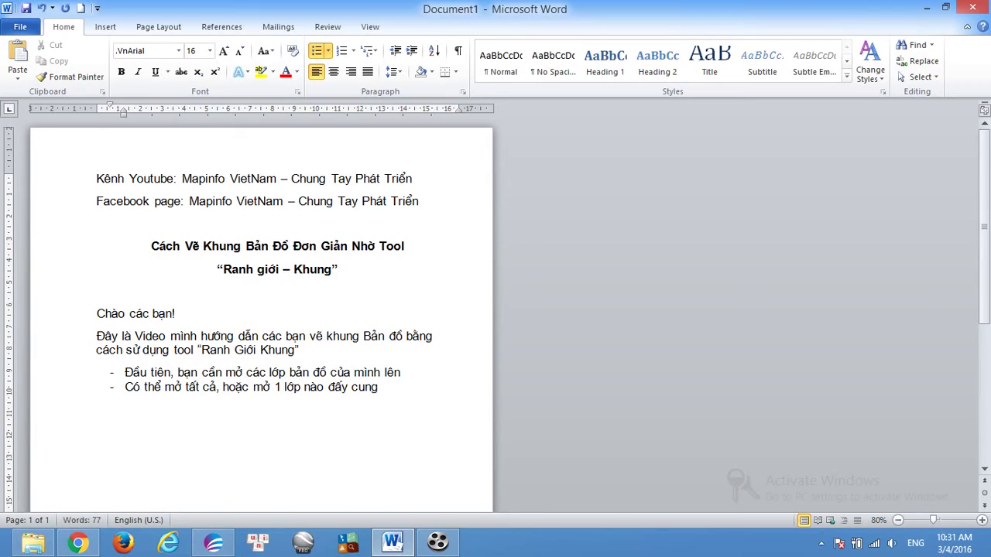
Step: Continue the second bullet with 'việc này nhằm mục đích định hình vùng để vẽ Khung'
{"action": "type", "text": " viêệc này nhằm mục"}
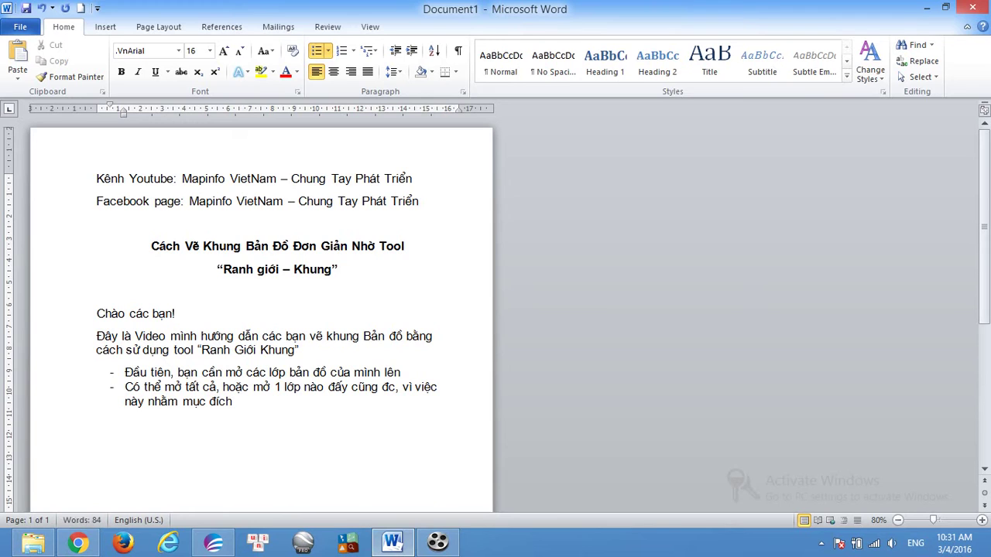
{"action": "type", "text": "đích đinh"}
{"action": "type", "text": " hinh"}
{"action": "type", "text": " vùng"}
{"action": "type", "text": " để ve"}
{"action": "type", "text": " Khung"}
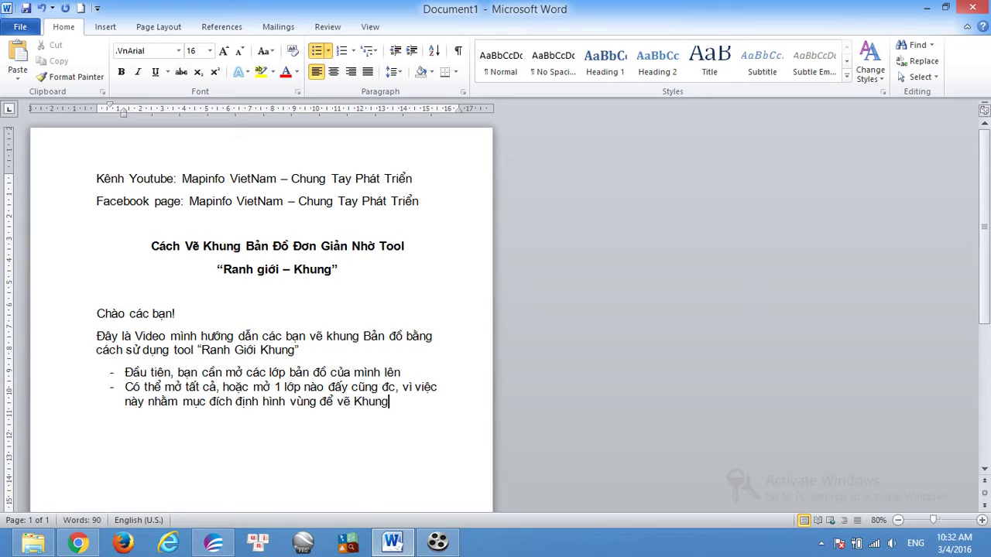
Step: Finish the second bullet with 'lưới bản đồ thôi.' after 'Khung'
{"action": "type", "text": " ba"}
{"action": "key", "text": "BackSpace"}
{"action": "key", "text": "BackSpace"}
{"action": "key", "text": "BackSpace"}
{"action": "key", "text": "BackSpace"}
{"action": "key", "text": "BackSpace"}
{"action": "key", "text": "BackSpace"}
{"action": "key", "text": "BackSpace"}
{"action": "type", "text": "lướ"}
{"action": "key", "text": "BackSpace"}
{"action": "key", "text": "BackSpace"}
{"action": "key", "text": "BackSpace"}
{"action": "type", "text": "lưới banr đo"}
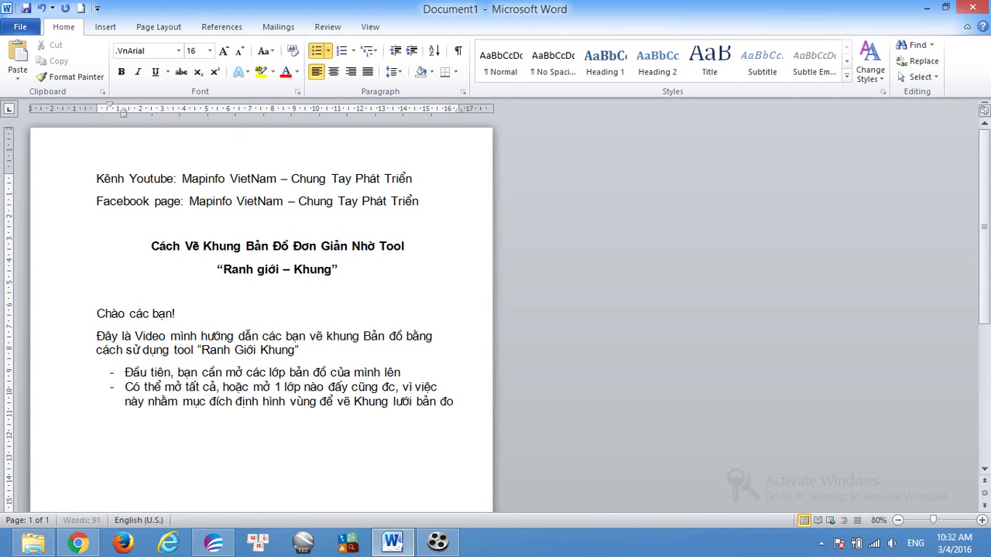
Step: Add a third bullet reading 'Tiếp theo, vẽ 1 vùng – vùng này phải bao quát hết bản đồ, và được vẽ trên lớp cosmetic!'
{"action": "key", "text": "Return"}
{"action": "type", "text": "Tiếp theo, ve"}
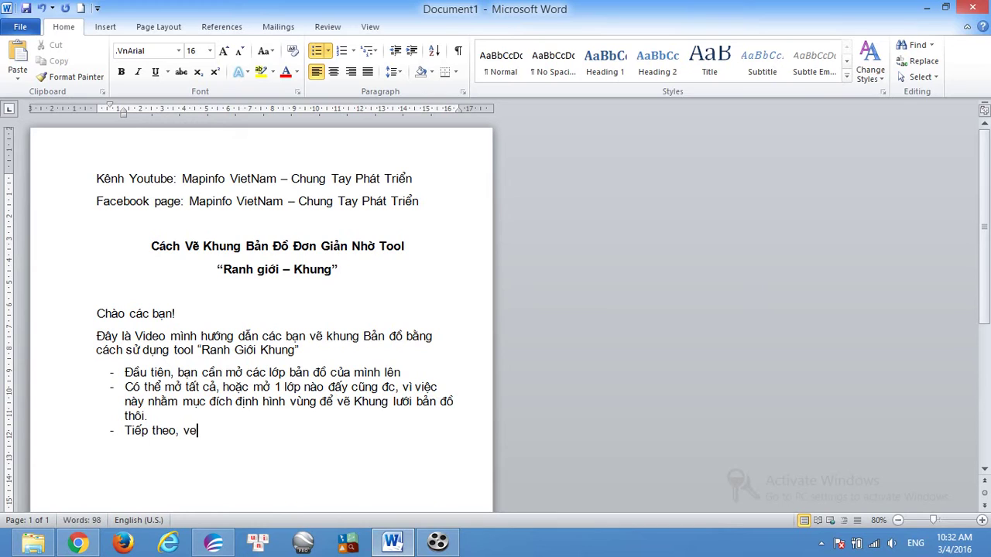
{"action": "type", "text": "x 1 vung"}
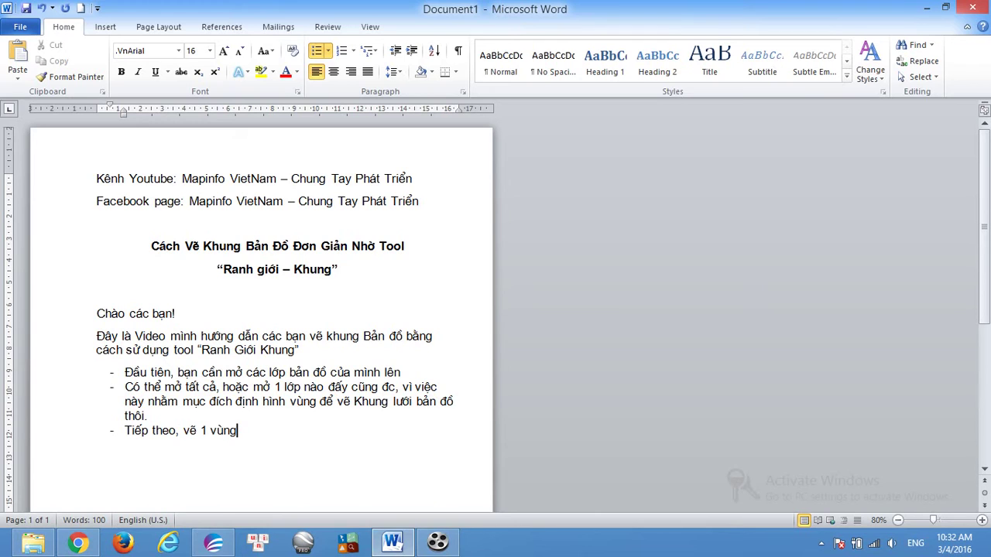
{"action": "type", "text": " - vungf nayf phair"}
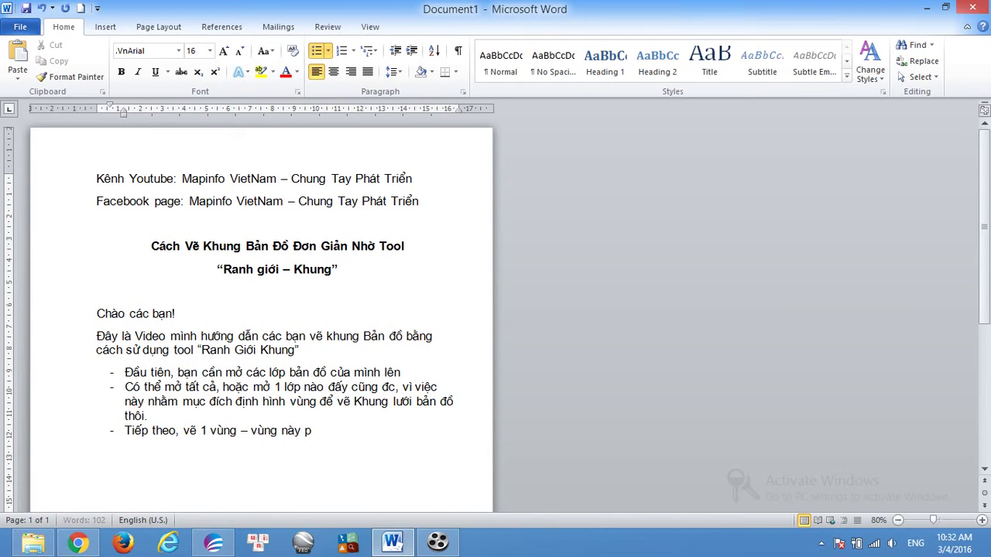
{"action": "type", "text": " bao quat"}
{"action": "type", "text": " heets ban"}
{"action": "type", "text": " ddoo, vaf"}
{"action": "type", "text": " dduwowcj vex treen"}
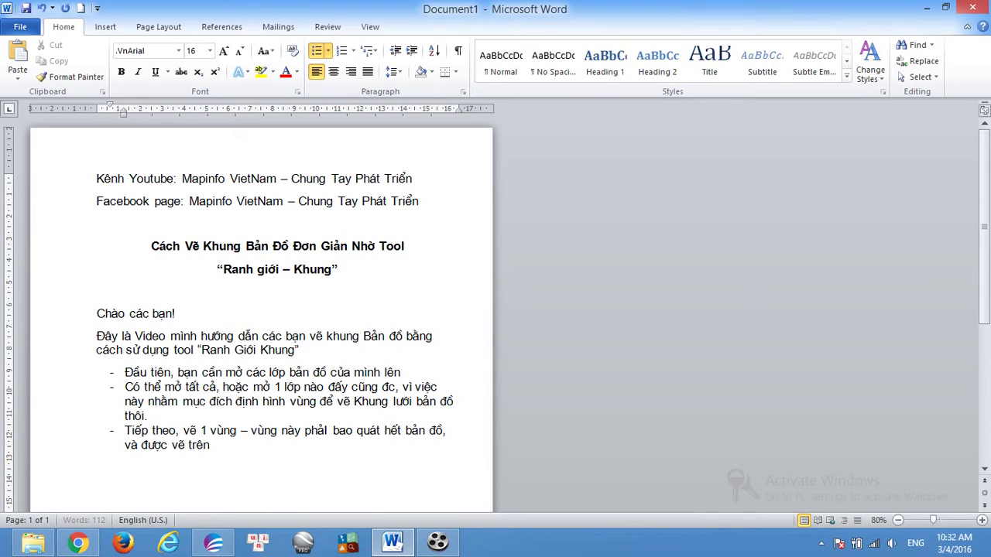
{"action": "type", "text": " lowps cosmetic"}
{"action": "type", "text": "!"}
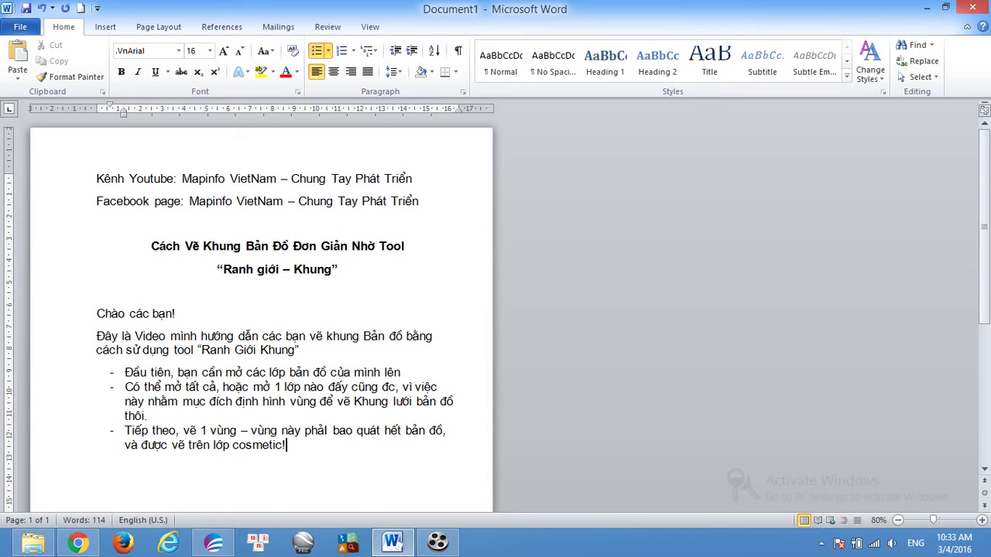
Step: Switch to MapInfo Pro, make the Cosmetic Layer editable, and draw and select a rectangle region enclosing the whole contour map
{"action": "left_click", "coordinate": [216, 545]}
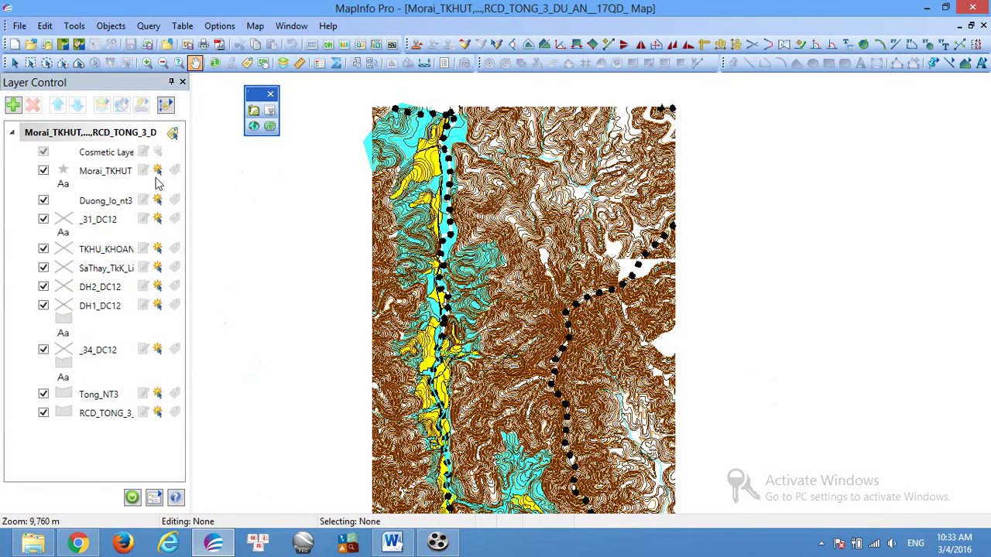
{"action": "left_click", "coordinate": [143, 152]}
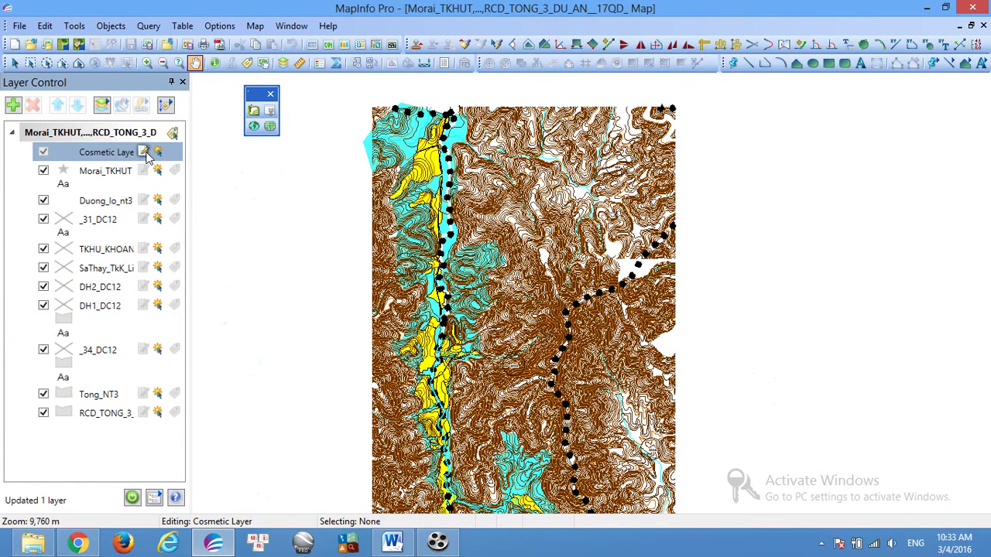
{"action": "left_click", "coordinate": [828, 64]}
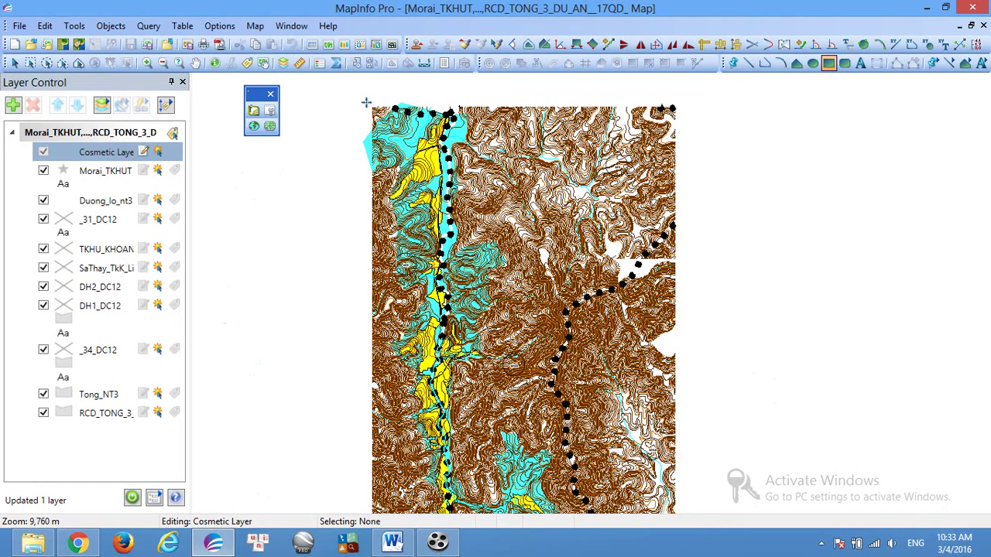
{"action": "mouse_move", "coordinate": [364, 102]}
{"action": "left_mouse_down"}
{"action": "mouse_move", "coordinate": [428, 180]}
{"action": "mouse_move", "coordinate": [614, 554]}
{"action": "mouse_move", "coordinate": [679, 456]}
{"action": "left_mouse_up"}
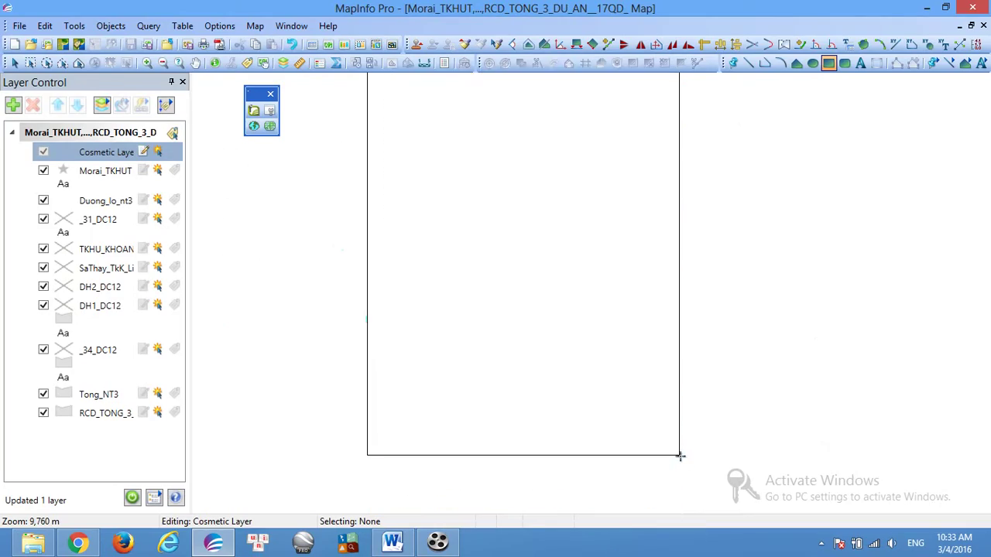
{"action": "left_click", "coordinate": [14, 63]}
{"action": "left_click", "coordinate": [463, 219]}
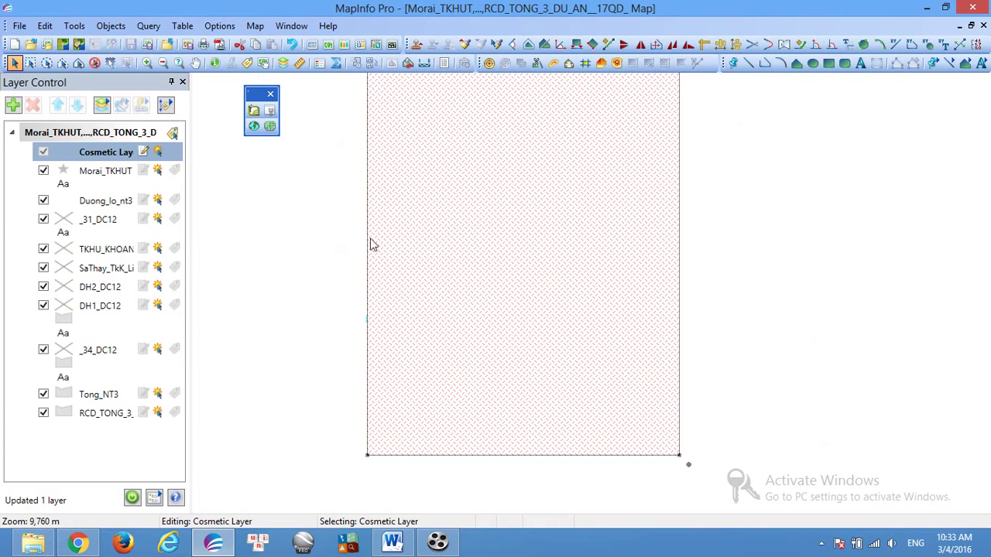
Step: Switch to Word and add a fourth bullet reading 'Sau đó bạn lưu lớp nháp lại, đặt tên thành lớp khung luoi nhé!'
{"action": "left_click", "coordinate": [389, 544]}
{"action": "key", "text": "Return"}
{"action": "type", "text": "S"}
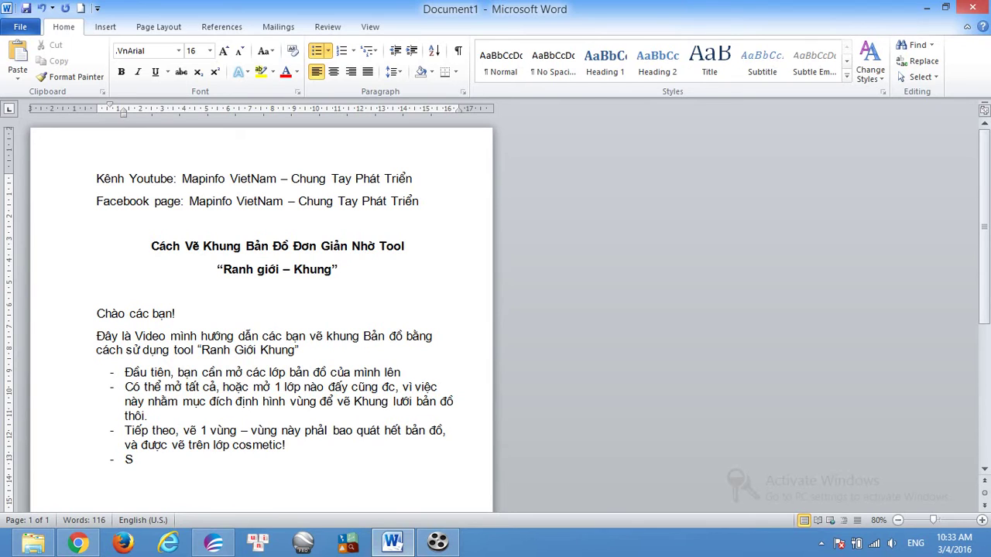
{"action": "type", "text": "au đó bạn l"}
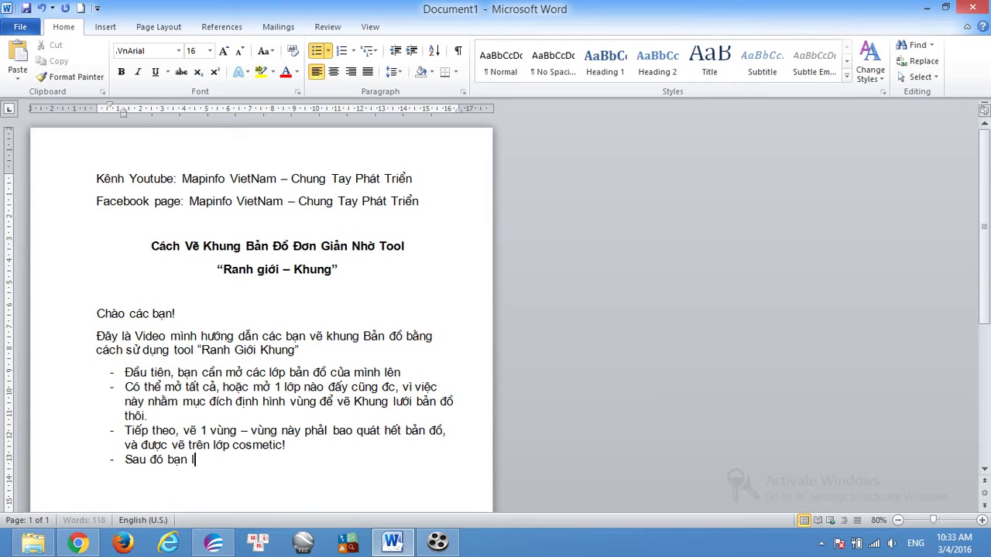
{"action": "type", "text": "ưu lop nhap lại, th"}
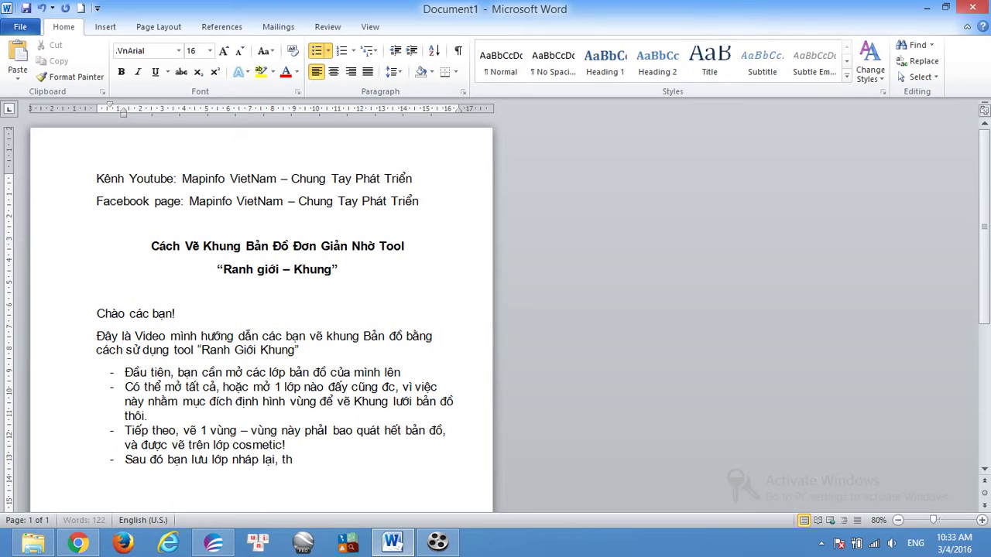
{"action": "type", "text": " ten thành lop khung"}
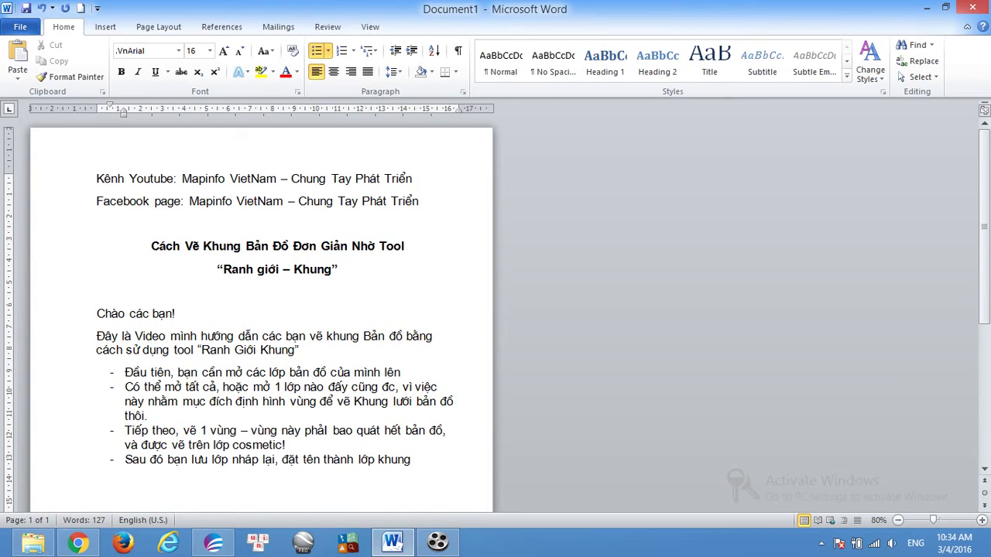
{"action": "type", "text": "luoi nhé!"}
Step: Switch to MapInfo Pro, save the cosmetic objects as a new table named Khung_luoi in the Ban Do folder, and make that layer editable
{"action": "left_click", "coordinate": [222, 543]}
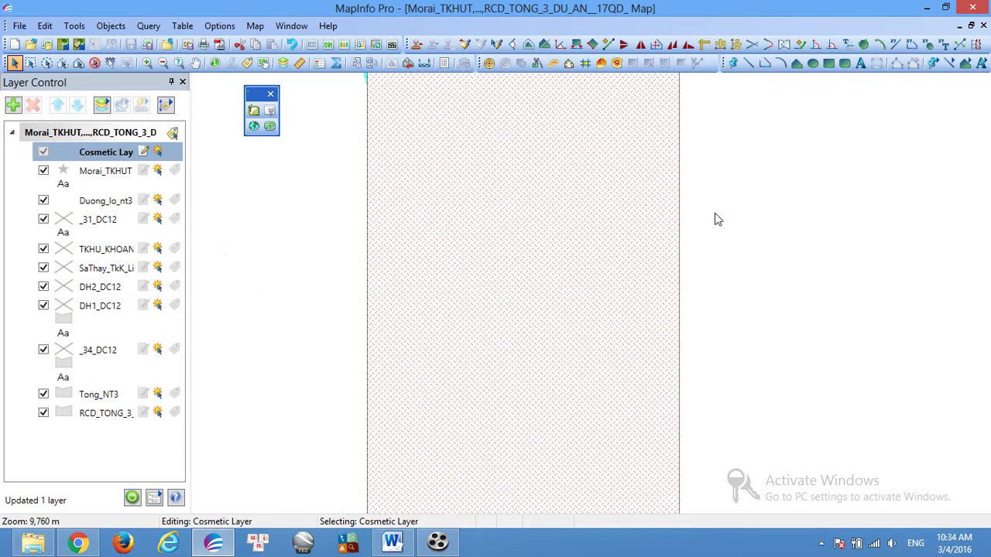
{"action": "left_click", "coordinate": [256, 26]}
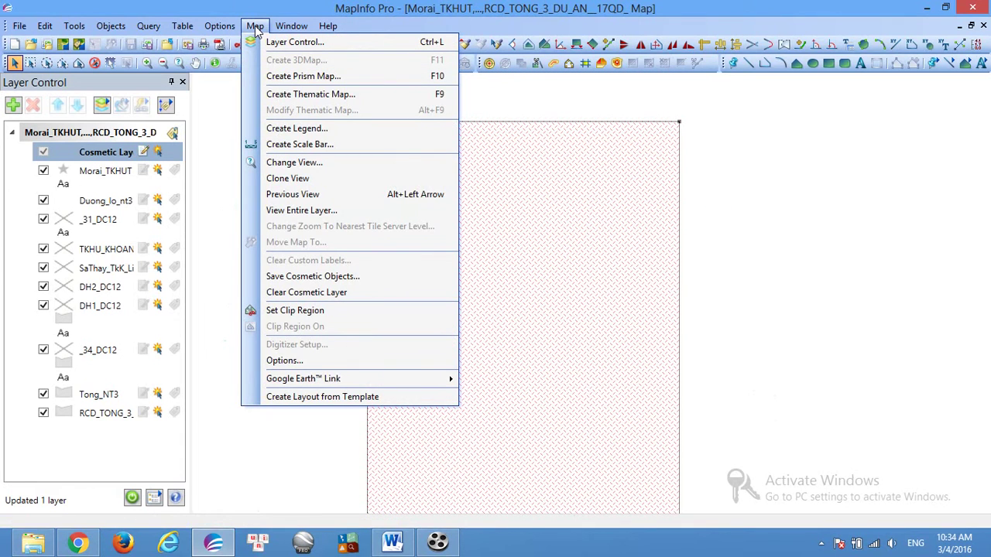
{"action": "left_click", "coordinate": [352, 276]}
{"action": "left_click", "coordinate": [440, 252]}
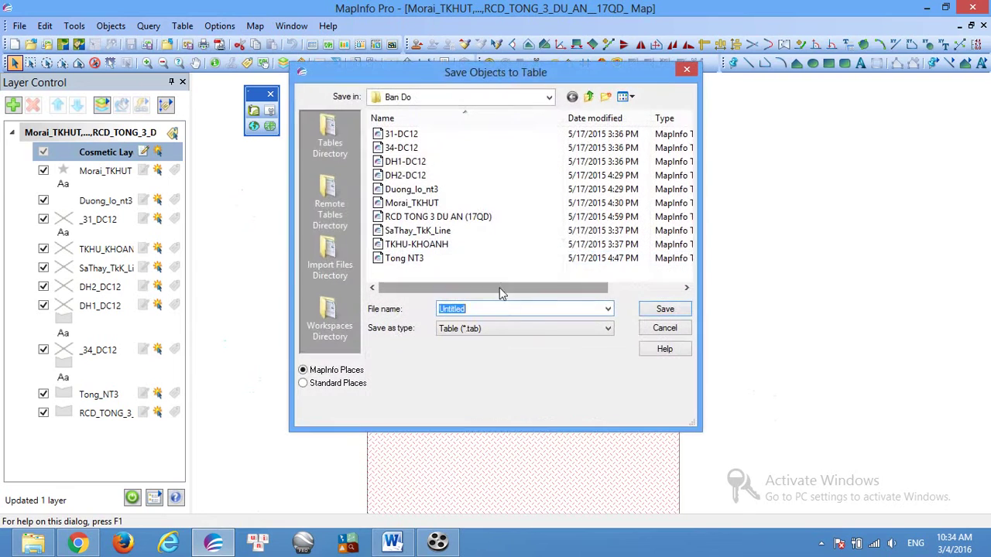
{"action": "type", "text": "Khung_luoi"}
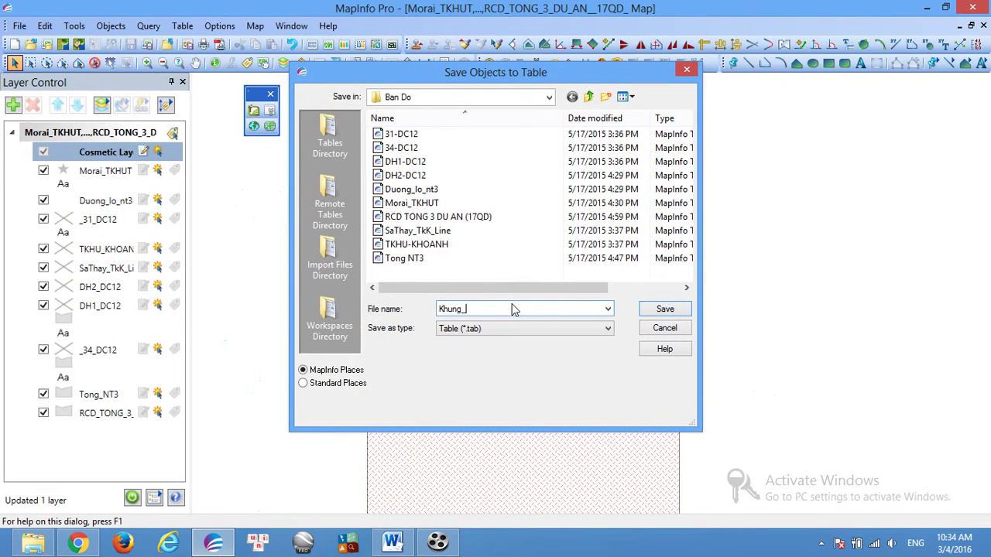
{"action": "left_click", "coordinate": [662, 310]}
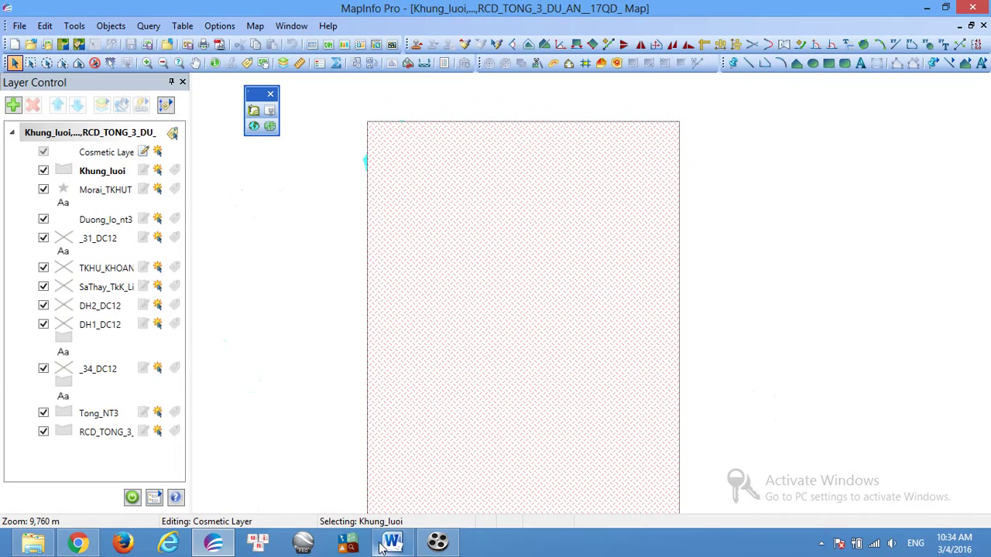
{"action": "left_click", "coordinate": [143, 171]}
Step: Switch to Word and add a fifth bullet reading 'Chạy tool “Ranh gioi khung”'
{"action": "left_click", "coordinate": [392, 542]}
{"action": "key", "text": "Return"}
{"action": "type", "text": "Chạy tool “R"}
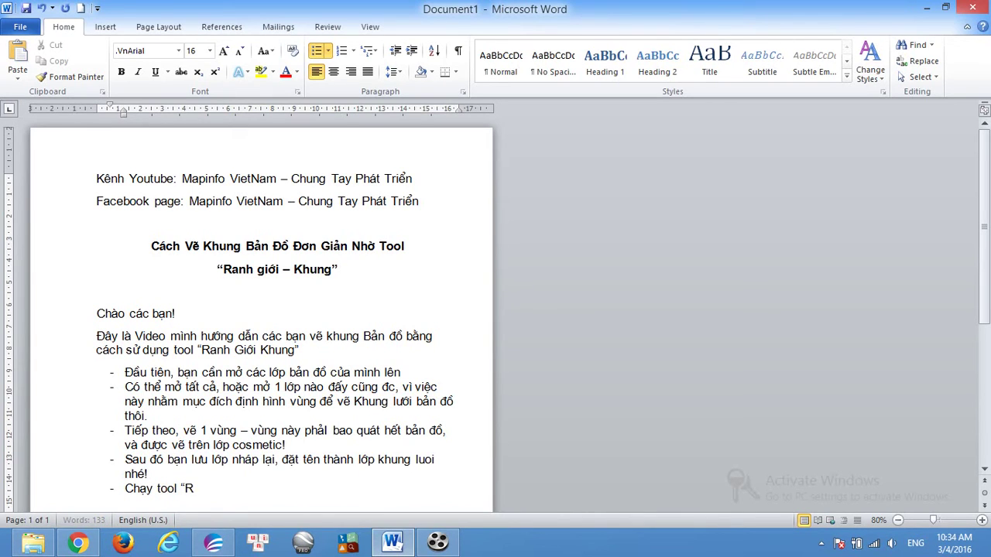
{"action": "type", "text": "anh gioi khung”"}
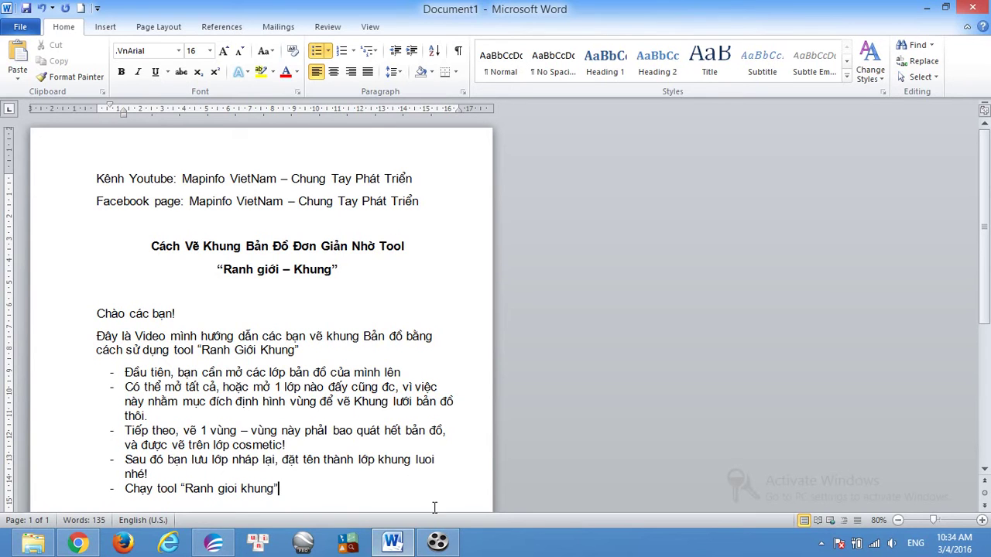
Step: Switch to MapInfo Pro and run the MapBasic program Rgioi_Khung from the Mo Rong folder
{"action": "left_click", "coordinate": [216, 541]}
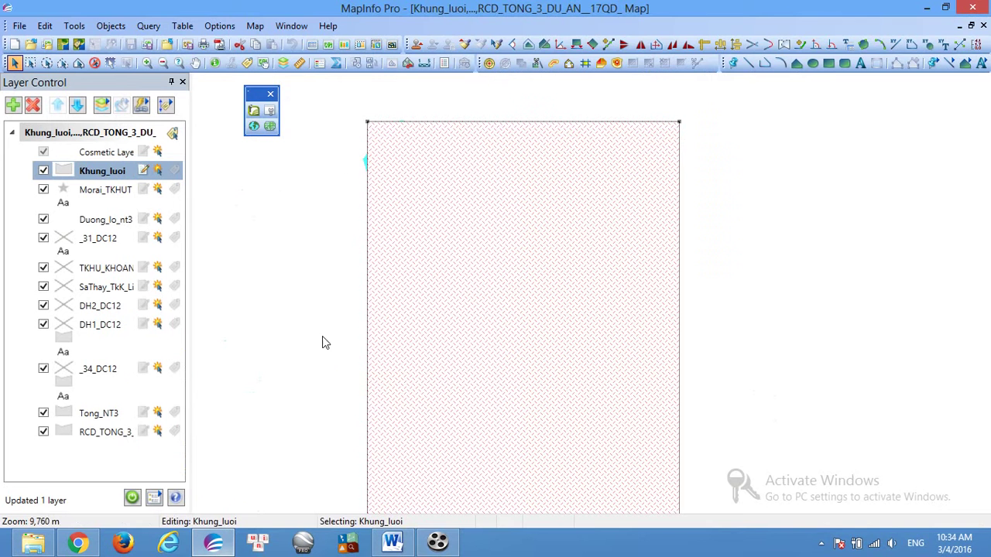
{"action": "left_click", "coordinate": [75, 26]}
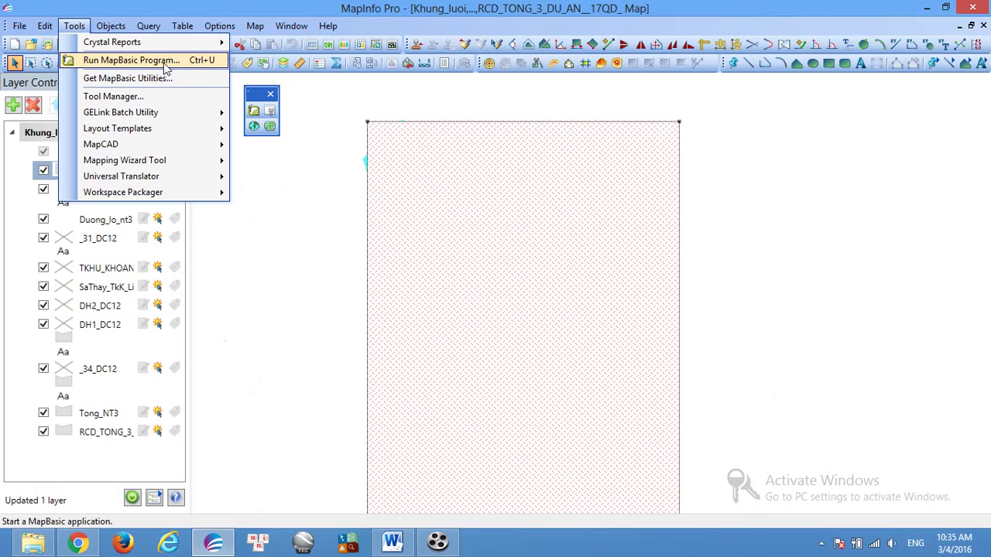
{"action": "left_click", "coordinate": [116, 60]}
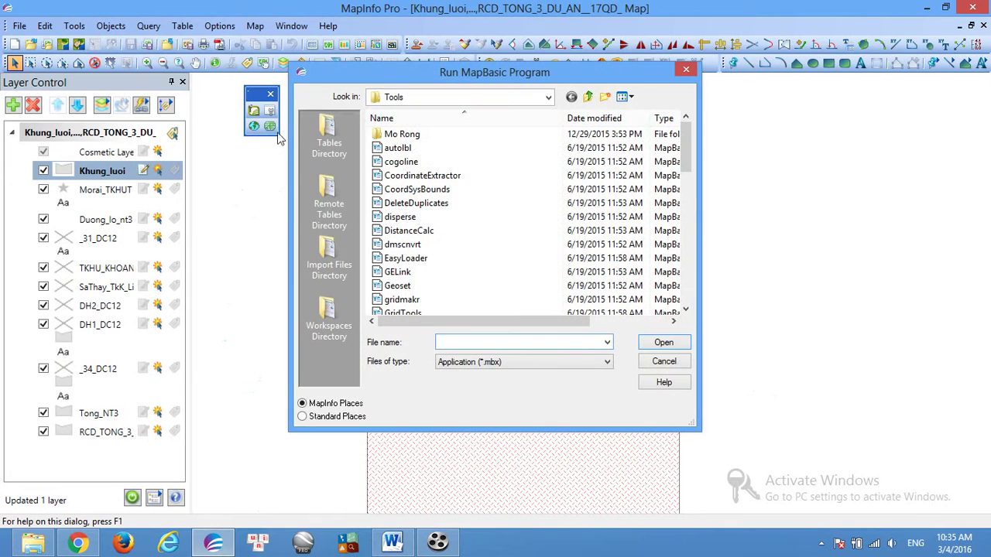
{"action": "double_click", "coordinate": [426, 136]}
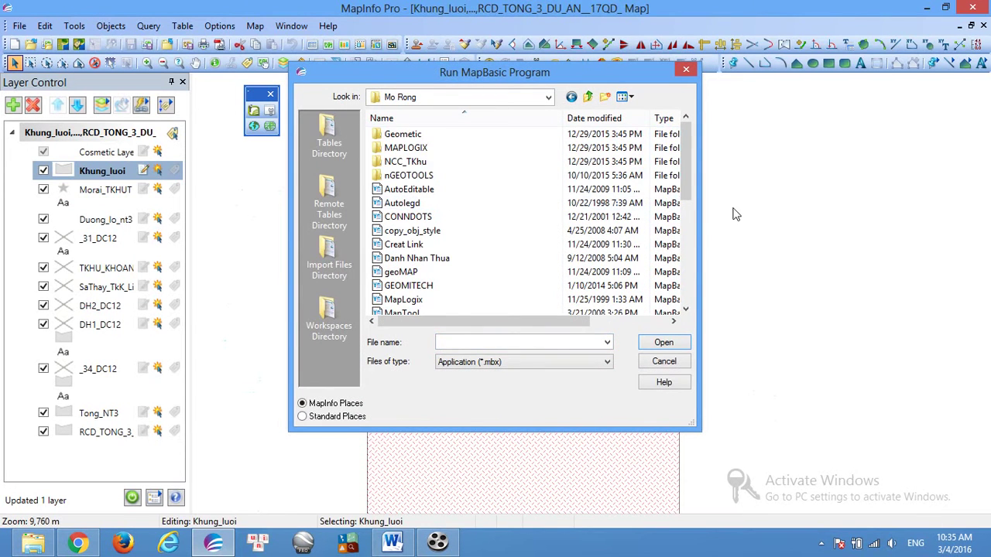
{"action": "left_click_drag", "start_coordinate": [686, 192], "coordinate": [688, 267]}
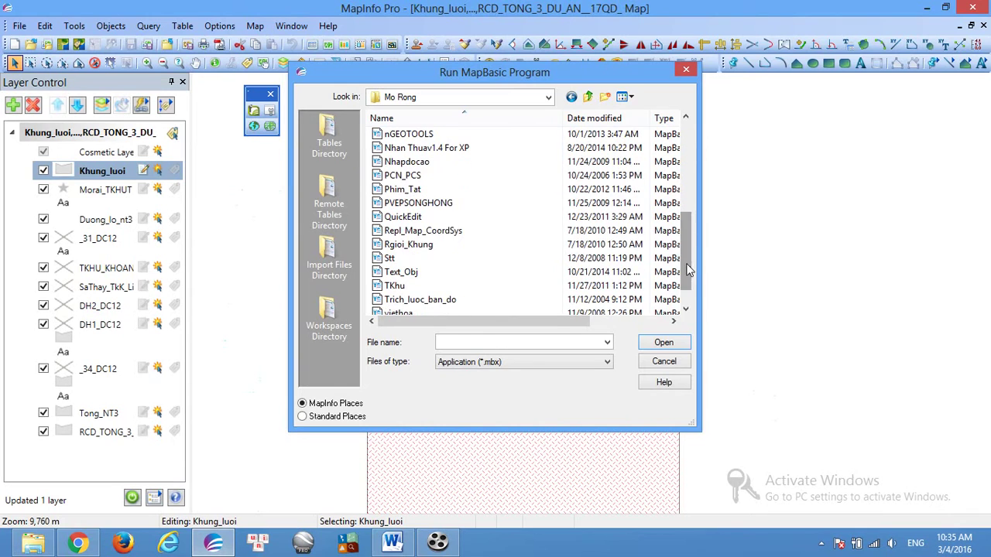
{"action": "left_click", "coordinate": [429, 245]}
{"action": "left_click", "coordinate": [659, 342]}
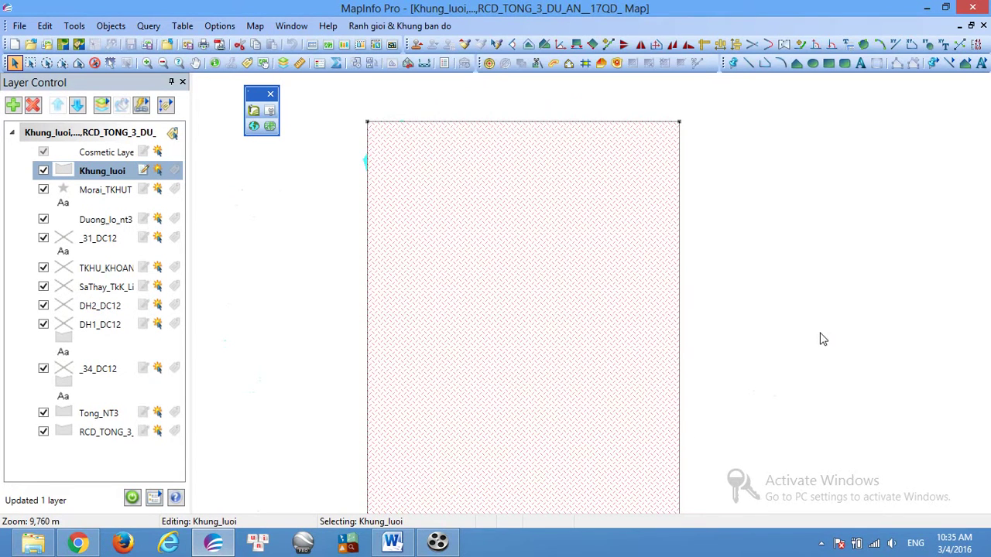
Step: Switch to Word and add a sixth bullet reading 'Nhớ chọn vào lớp khung + kích hoạt lớp khung rồi mới chạy tool nhé'
{"action": "left_click", "coordinate": [393, 542]}
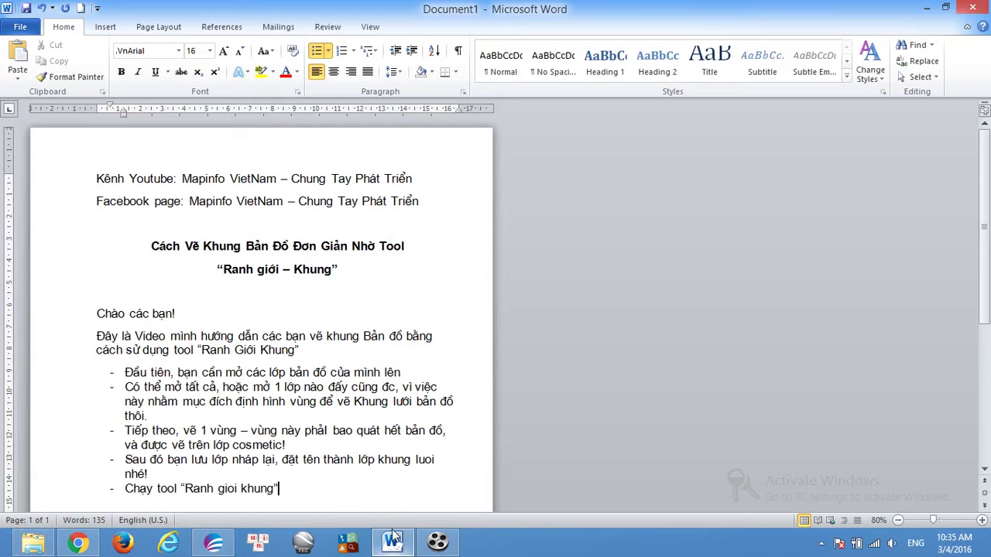
{"action": "key", "text": "Return"}
{"action": "scroll", "coordinate": [393, 464], "scroll_direction": "down", "scroll_amount": 1}
{"action": "type", "text": "Nhớ chọn vào lớp kh"}
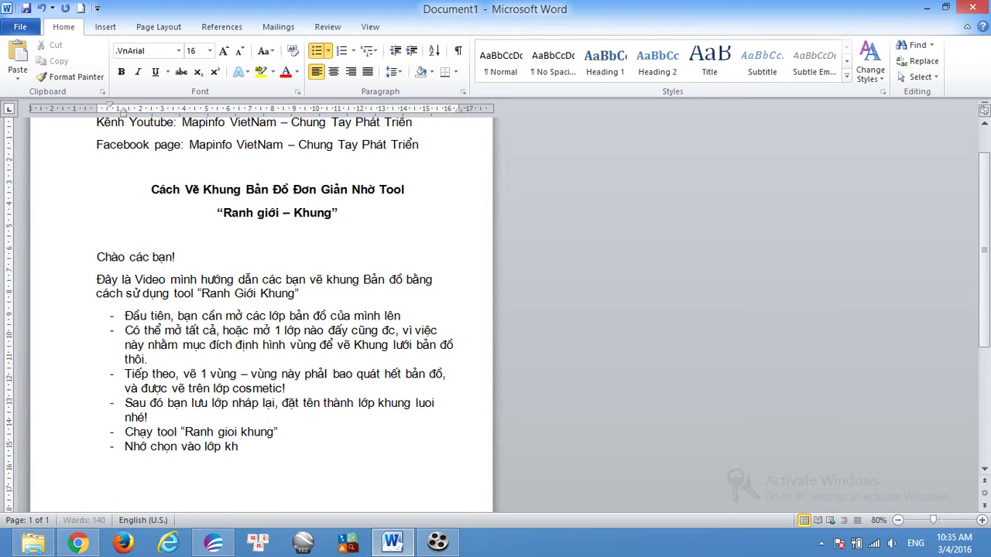
{"action": "type", "text": "ung + kích hoạt"}
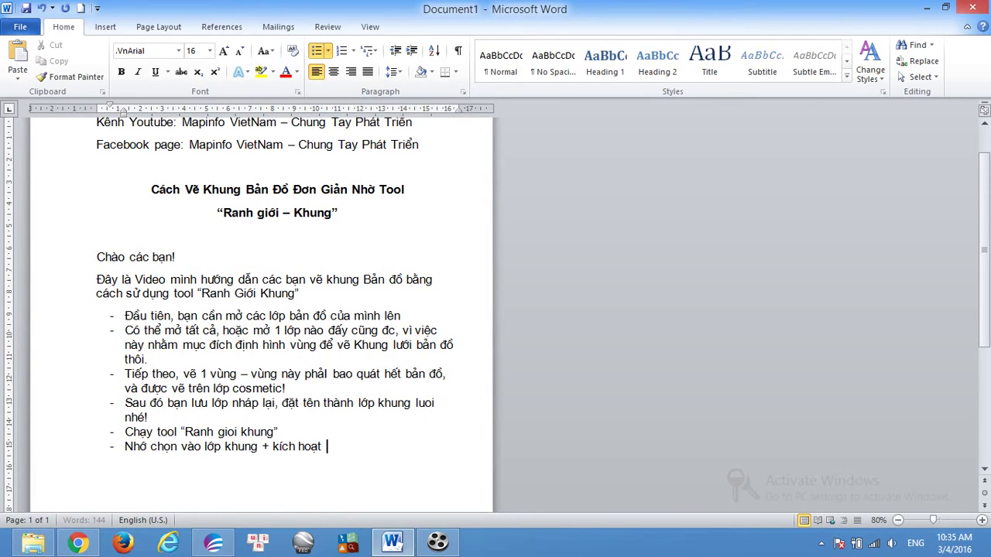
{"action": "type", "text": " lớp khung r"}
{"action": "type", "text": "ồi mơi chạy to"}
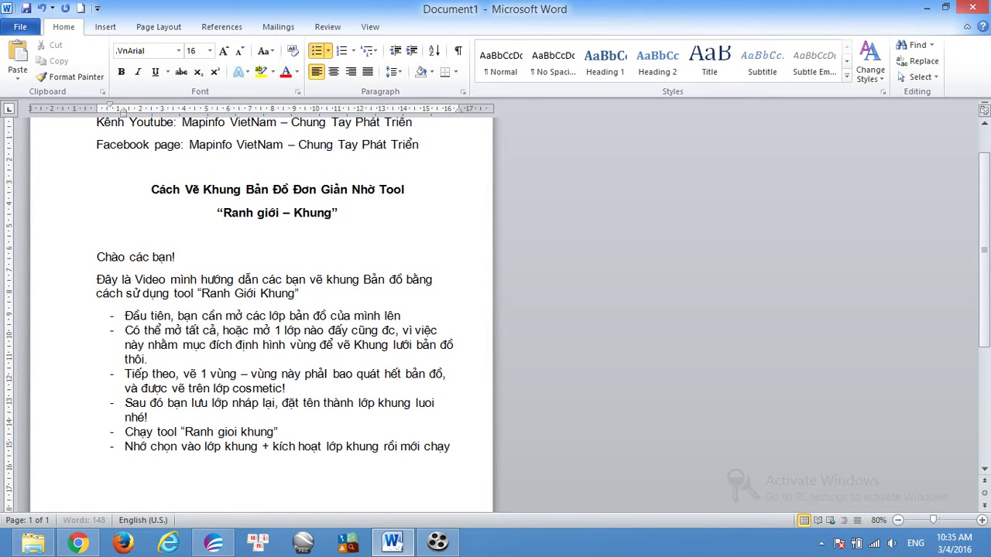
{"action": "type", "text": "ol nhé"}
Step: Switch to MapInfo Pro, make sure the Khung_luoi layer is editable, and open the Tao khung ban do dialog
{"action": "left_click", "coordinate": [214, 543]}
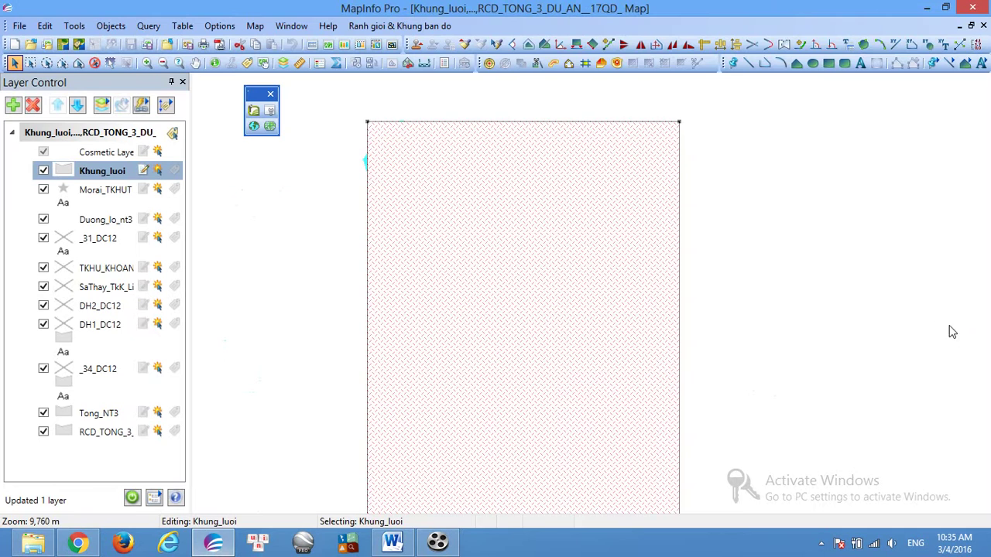
{"action": "left_click", "coordinate": [142, 171]}
{"action": "left_click", "coordinate": [142, 170]}
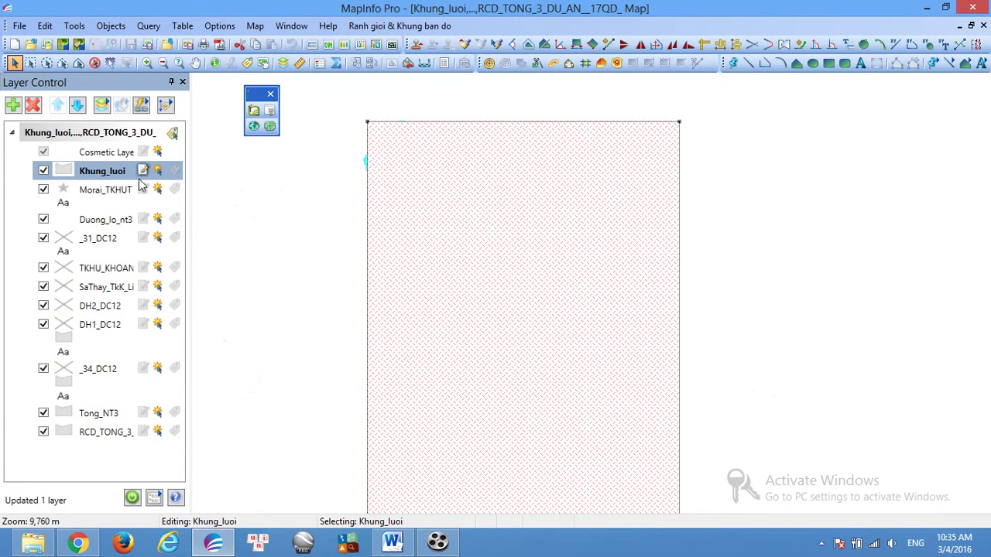
{"action": "left_click", "coordinate": [391, 27]}
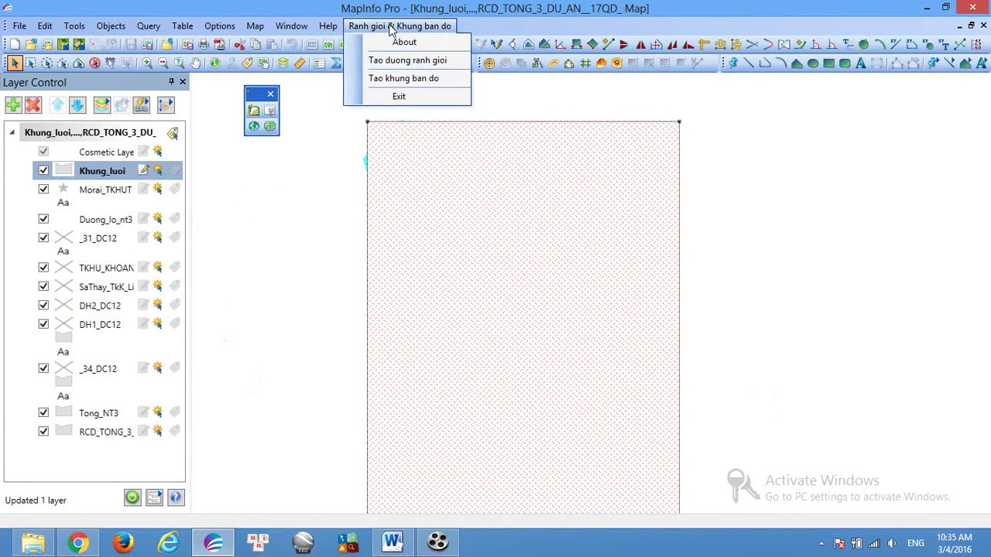
{"action": "left_click", "coordinate": [390, 79]}
{"action": "left_click_drag", "start_coordinate": [500, 165], "coordinate": [400, 198]}
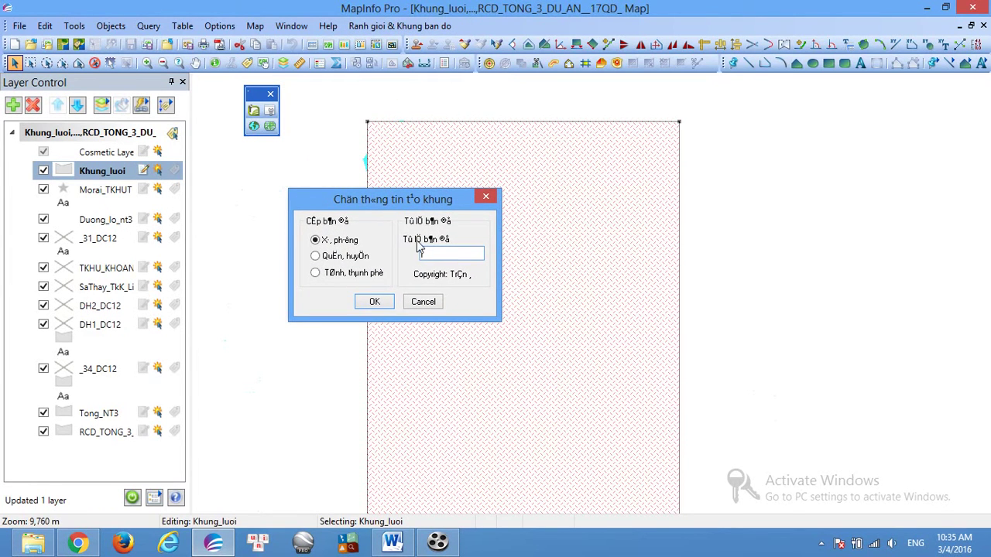
Step: Switch to Word and add a seventh bullet reading 'Nhập tỷ lệ bản đồ dự định biên tập. Ví dụ 1/10.000 thì sẽ nhập là: 10000'
{"action": "left_click", "coordinate": [391, 542]}
{"action": "key", "text": "Return"}
{"action": "type", "text": "nhập"}
{"action": "type", "text": " tỷ leệ"}
{"action": "type", "text": " bản đôồ dự"}
{"action": "type", "text": " định"}
{"action": "type", "text": " biê"}
{"action": "type", "text": "n taập. Ví"}
{"action": "type", "text": " dụ "}
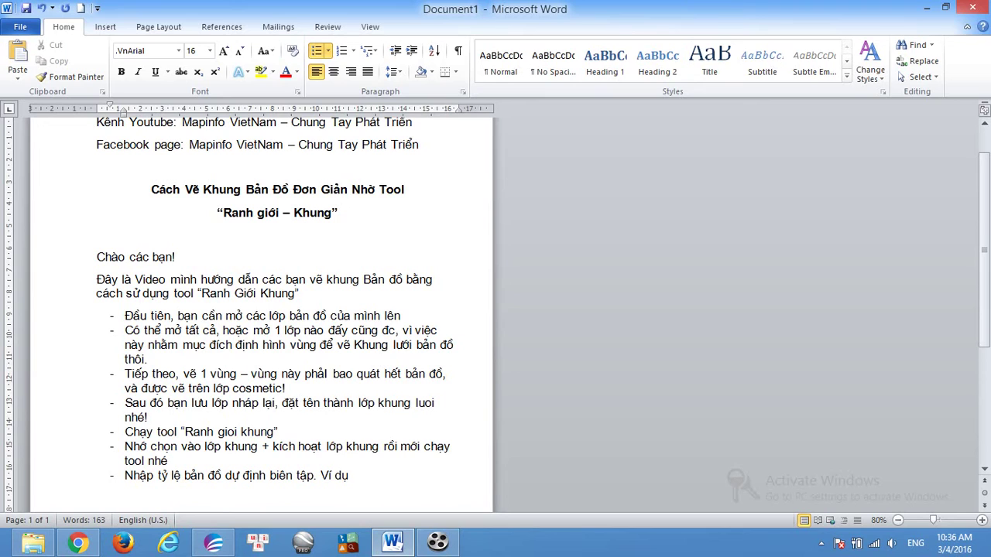
{"action": "type", "text": "1/10000"}
{"action": "key", "text": "BackSpace"}
{"action": "key", "text": "BackSpace"}
{"action": "key", "text": "BackSpace"}
{"action": "type", "text": ".000 thì"}
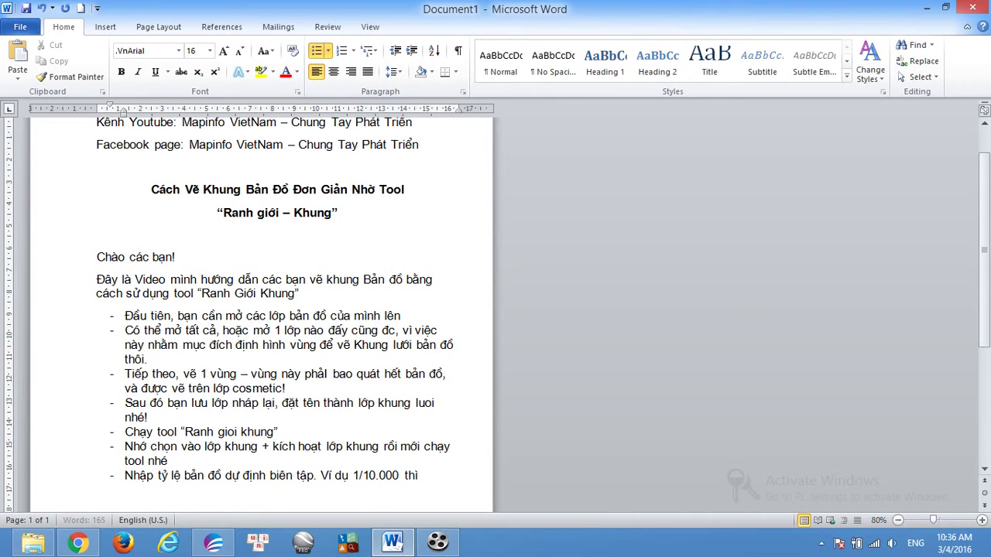
{"action": "type", "text": " sẽ nhâp là: 10000"}
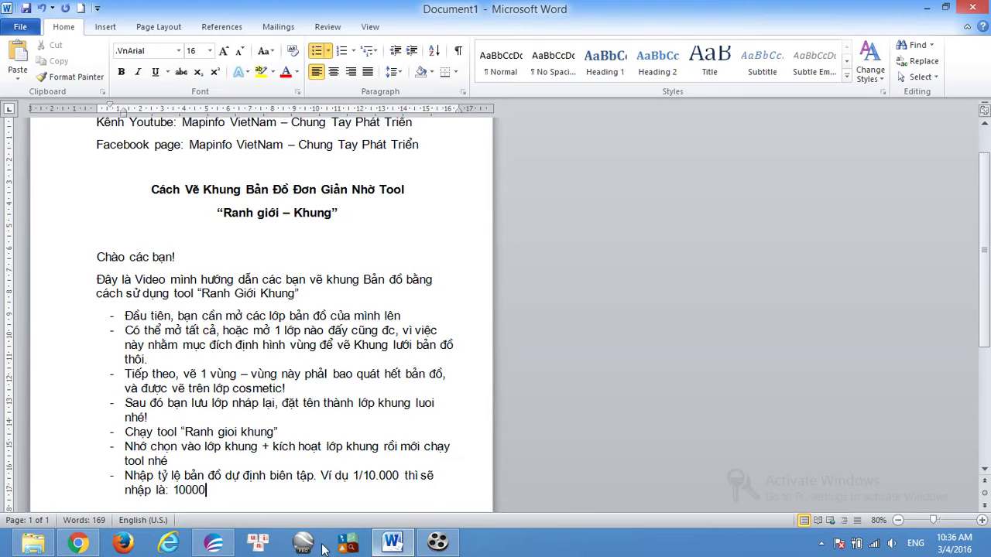
Step: Switch to MapInfo Pro, generate the map frame with a map scale of 10000, and save the Khung_luoi table
{"action": "left_click", "coordinate": [213, 543]}
{"action": "type", "text": "10000"}
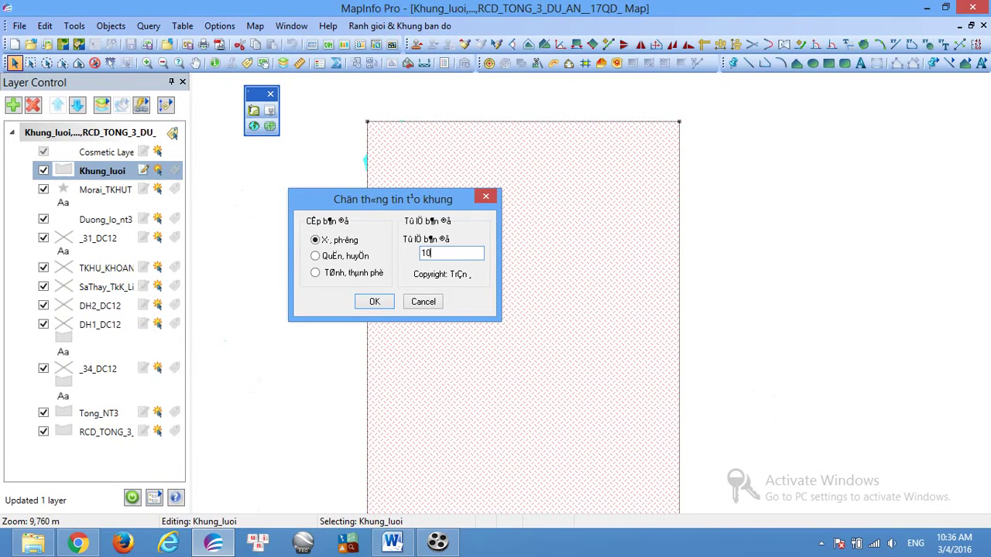
{"action": "left_click", "coordinate": [373, 302]}
{"action": "left_click", "coordinate": [836, 317]}
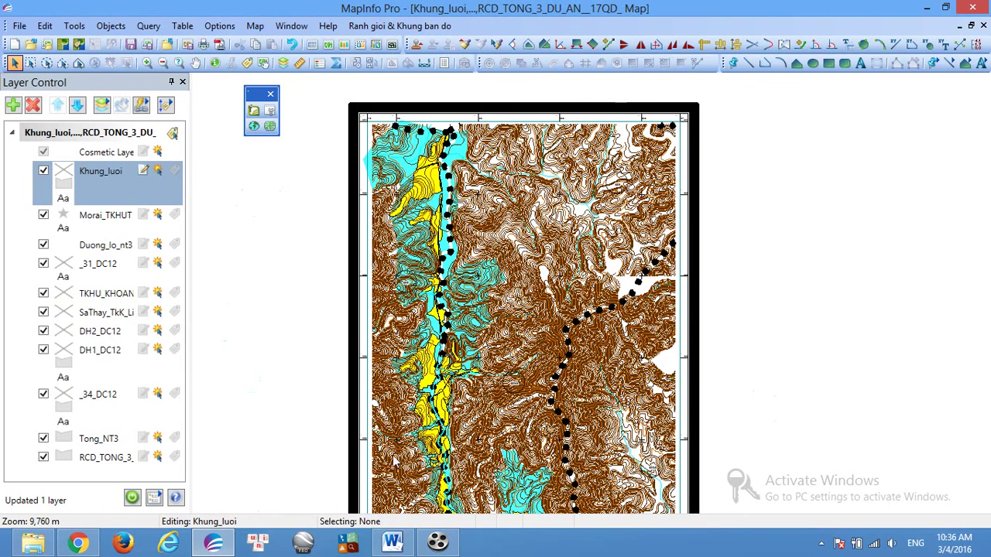
{"action": "left_click", "coordinate": [130, 44]}
{"action": "left_click", "coordinate": [557, 206]}
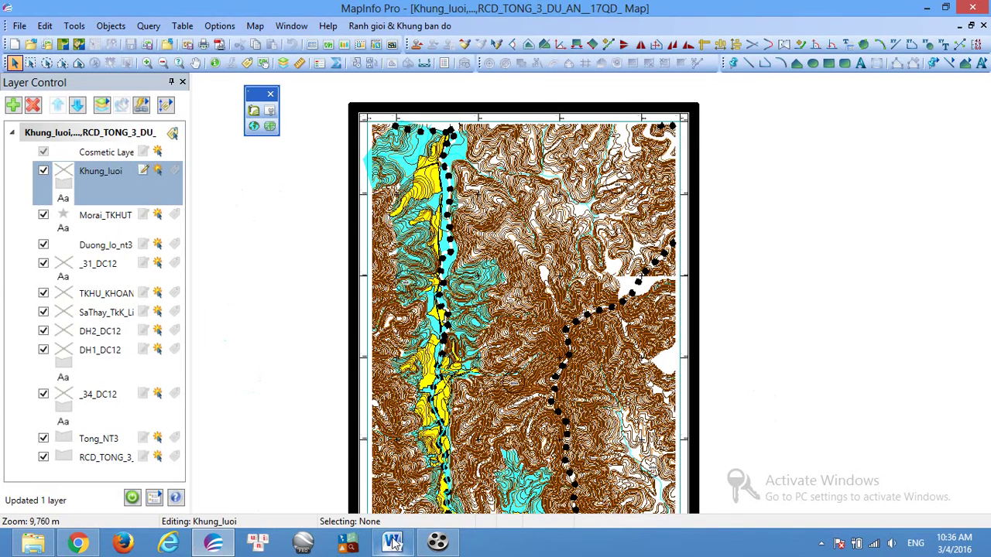
Step: Switch to Word and append '. Nhấn OK' to the end of the seventh bullet
{"action": "right_click", "coordinate": [391, 544]}
{"action": "left_click", "coordinate": [262, 481]}
{"action": "left_click", "coordinate": [392, 545]}
{"action": "scroll", "coordinate": [513, 479], "scroll_direction": "down", "scroll_amount": 1}
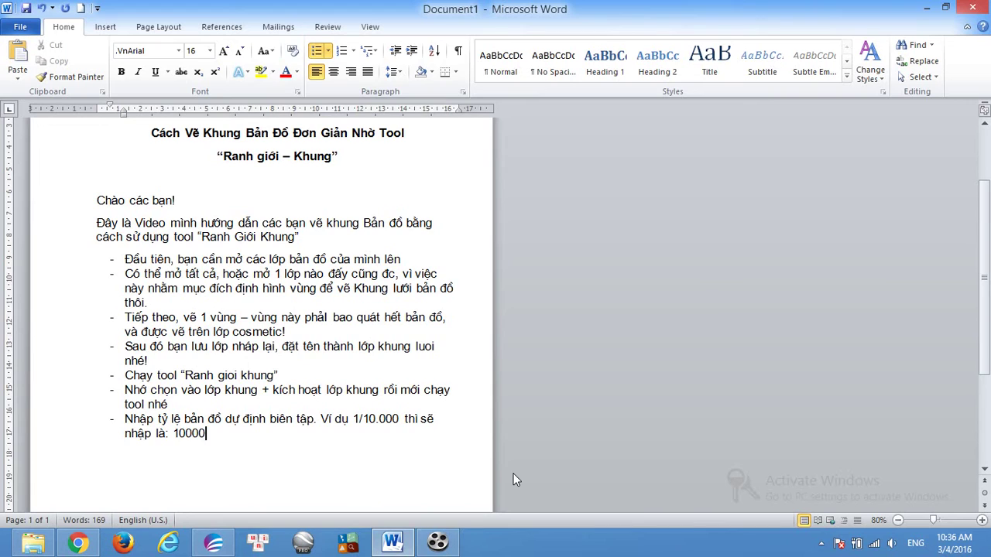
{"action": "type", "text": ". Nhấn OK"}
Step: Add an eighth bullet reading 'Vậy là ta đã vẽ khung xong'
{"action": "type", "text": "Vởy "}
{"action": "type", "text": "là"}
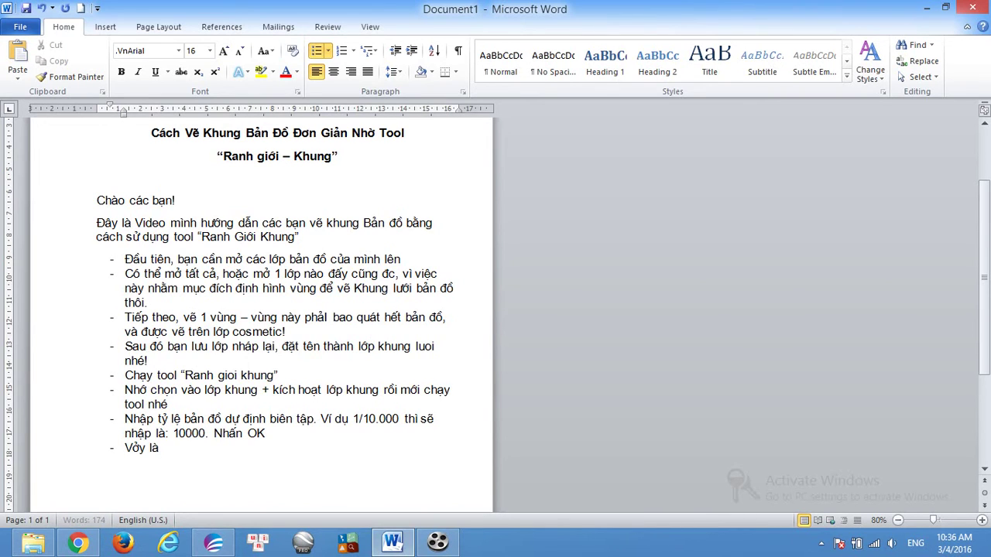
{"action": "key", "text": "BackSpace"}
{"action": "key", "text": "BackSpace"}
{"action": "key", "text": "BackSpace"}
{"action": "key", "text": "BackSpace"}
{"action": "key", "text": "BackSpace"}
{"action": "type", "text": "ây"}
{"action": "type", "text": " là ta đaã vẽ"}
{"action": "type", "text": " khung xong"}
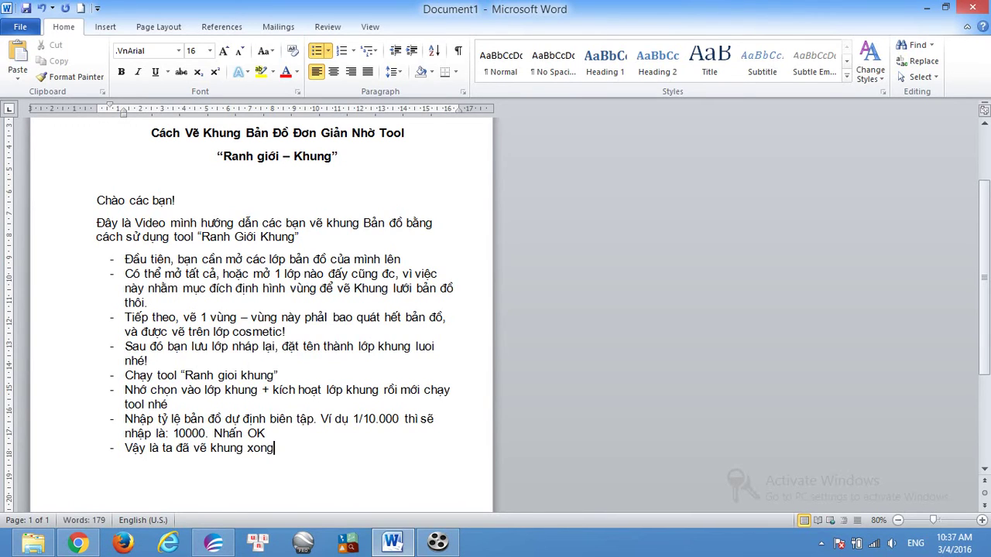
Step: Add a ninth bullet reading 'Việc cần làm là Save table Khung_luoi lại!'
{"action": "key", "text": "Return"}
{"action": "type", "text": "Vie"}
{"action": "type", "text": "c cần lam"}
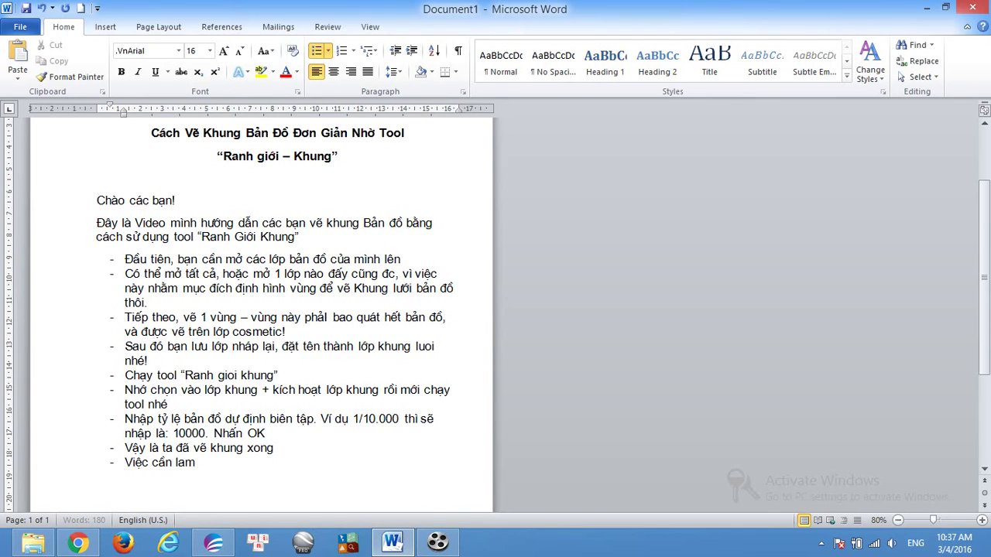
{"action": "key", "text": "BackSpace"}
{"action": "key", "text": "BackSpace"}
{"action": "type", "text": "àm là Save tav"}
{"action": "key", "text": "BackSpace"}
{"action": "type", "text": "ble Khung"}
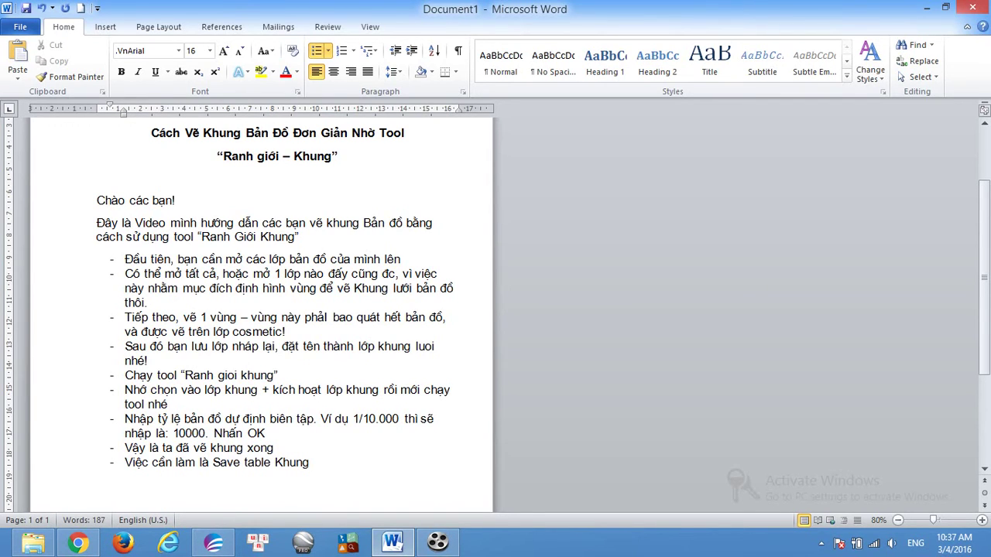
{"action": "type", "text": "_luo"}
{"action": "type", "text": "i lại"}
{"action": "type", "text": "!"}
Step: Add a tenth bullet reading 'Và trang trí các yếu tố còn thiếu như: tiêu đề bản đồ, chỉ hướng, điều'
{"action": "type", "text": "Và trang tris c"}
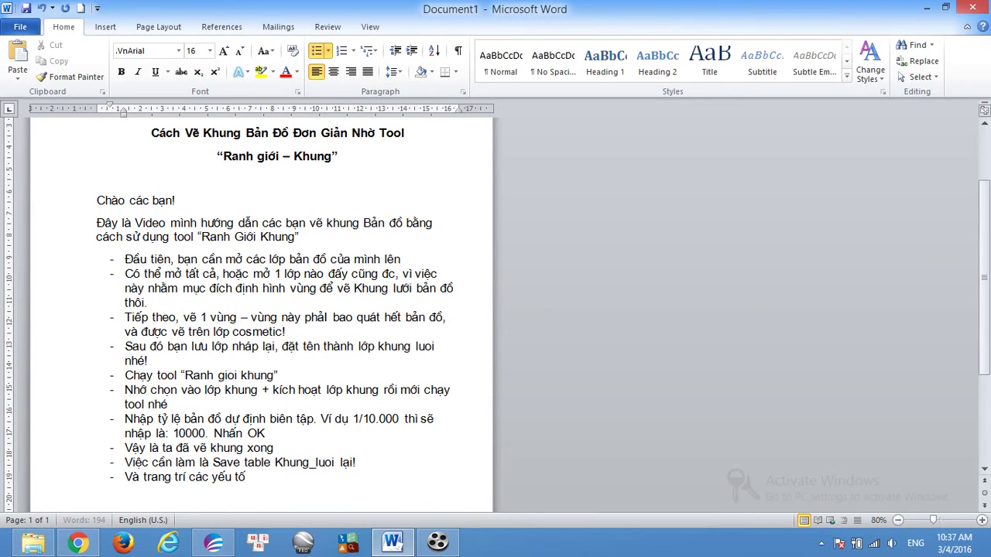
{"action": "type", "text": "ác yếu tố còn thieếu như: tiêu"}
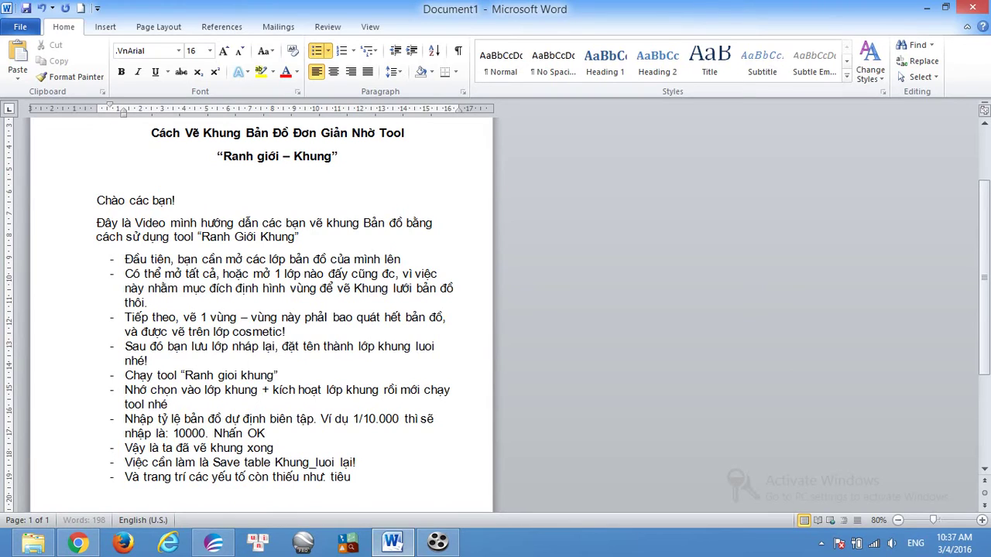
{"action": "type", "text": " đề bản dđồ"}
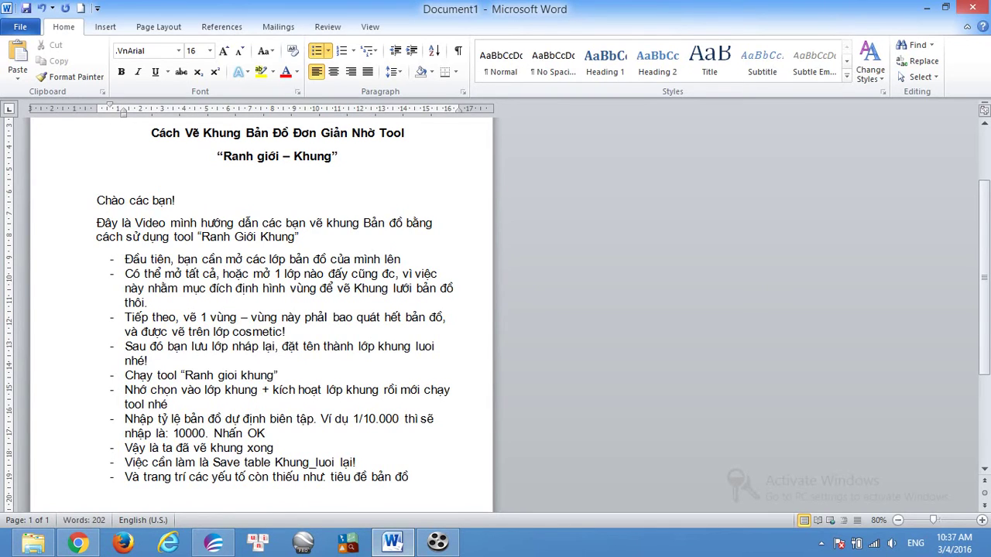
{"action": "type", "text": ", chỉ hưong, điều"}
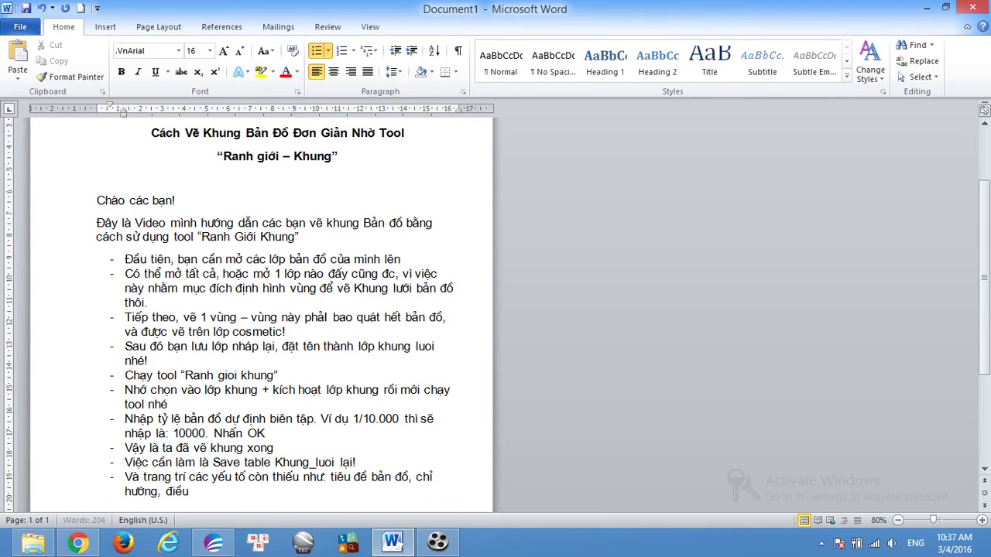
Step: Continue the tenth bullet with 'chỉnh kích cỡ chữ ở phần thanh tỷ lệ, xóa bớt đường bao sao cho đẹp mắt!'
{"action": "type", "text": "x chưx ở phânf thanh tyr lej,"}
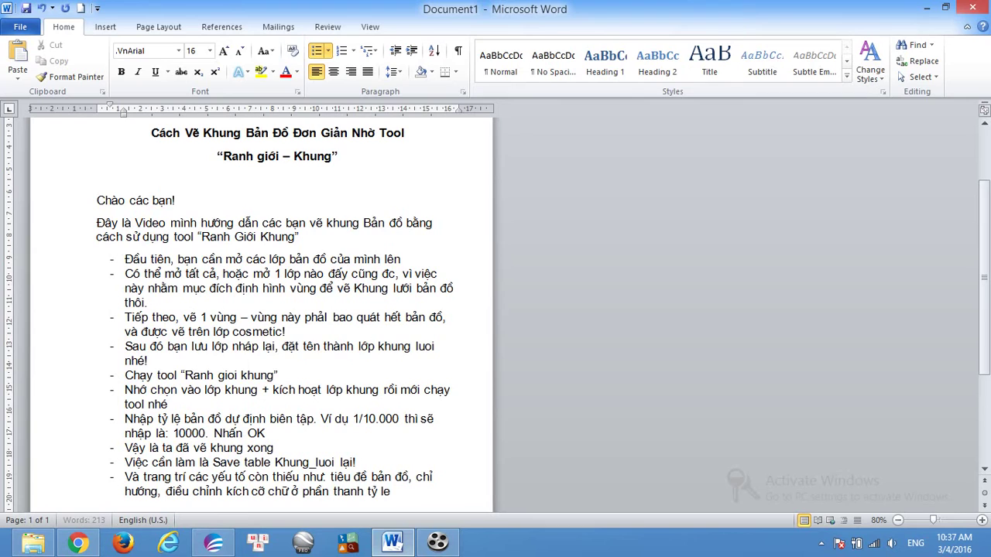
{"action": "type", "text": " xoas bowts ddwowngf"}
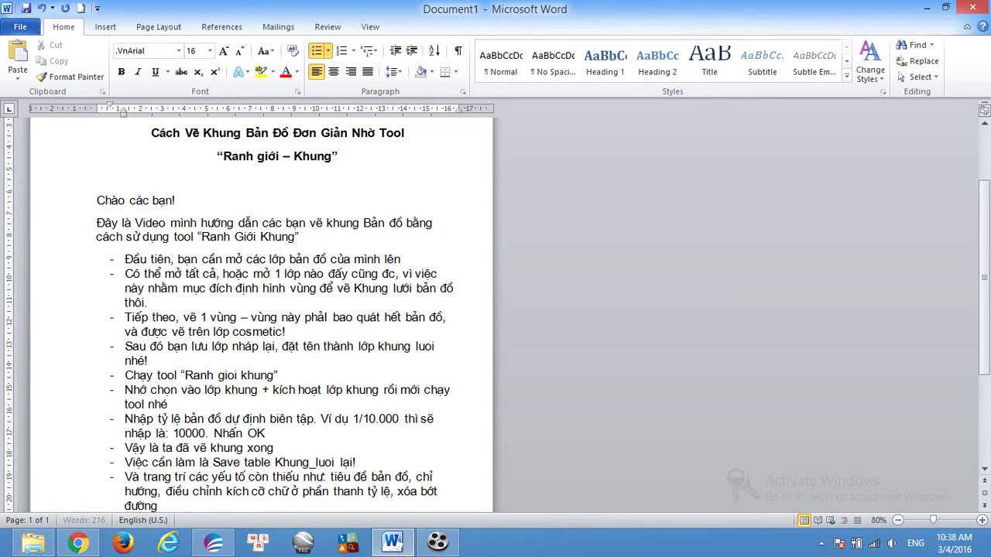
{"action": "type", "text": " bao sao cho ddepj mawts"}
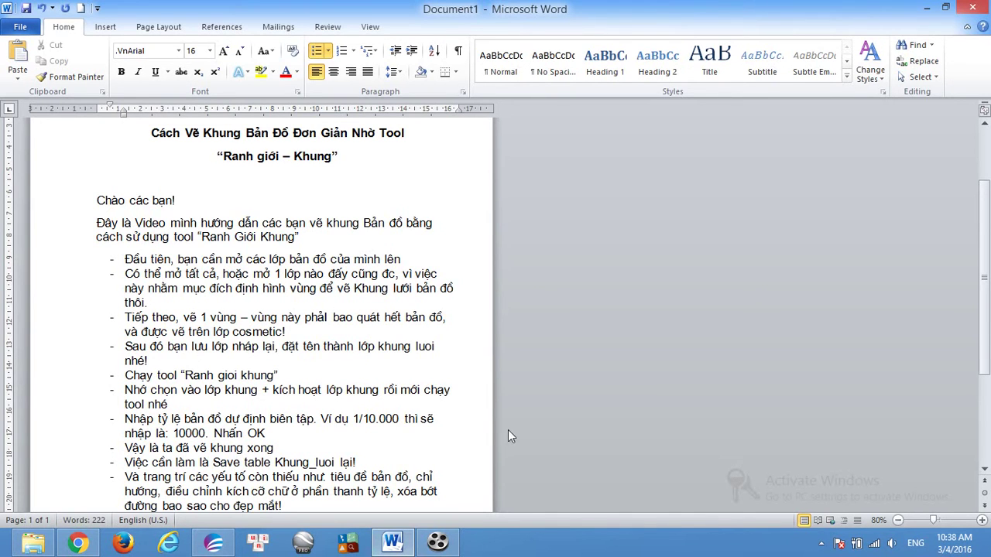
{"action": "scroll", "coordinate": [508, 439], "scroll_direction": "down", "scroll_amount": 4}
Step: Switch to MapInfo Pro, delete the two outermost border lines of the map frame, and save the Khung_luoi table
{"action": "left_click", "coordinate": [213, 542]}
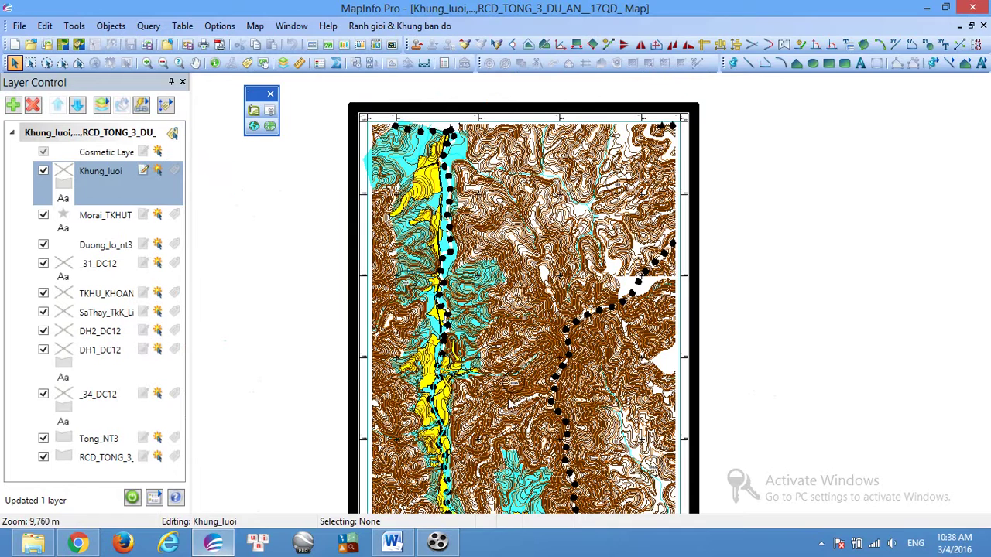
{"action": "left_click", "coordinate": [147, 63]}
{"action": "left_click_drag", "start_coordinate": [324, 90], "coordinate": [399, 172]}
{"action": "left_click", "coordinate": [15, 62]}
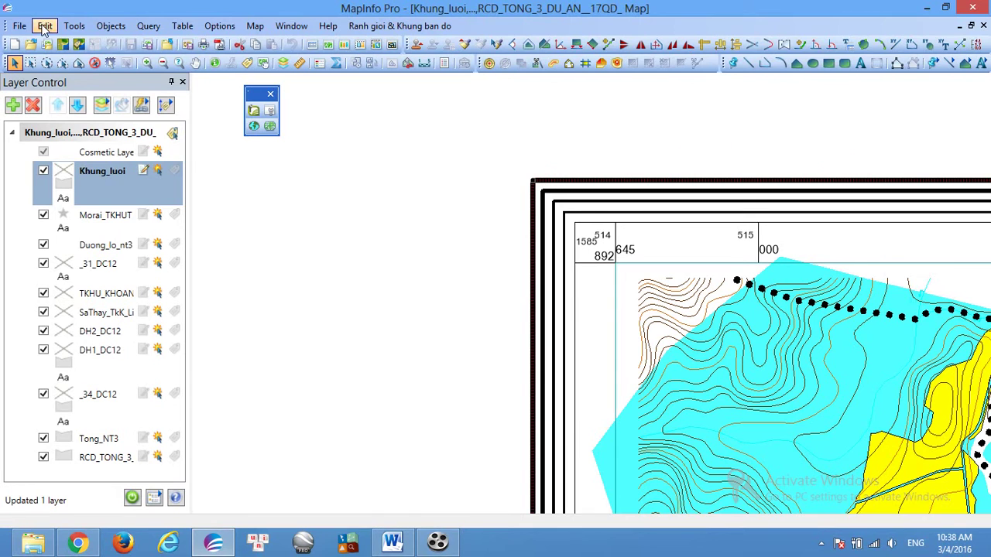
{"action": "left_click", "coordinate": [44, 27]}
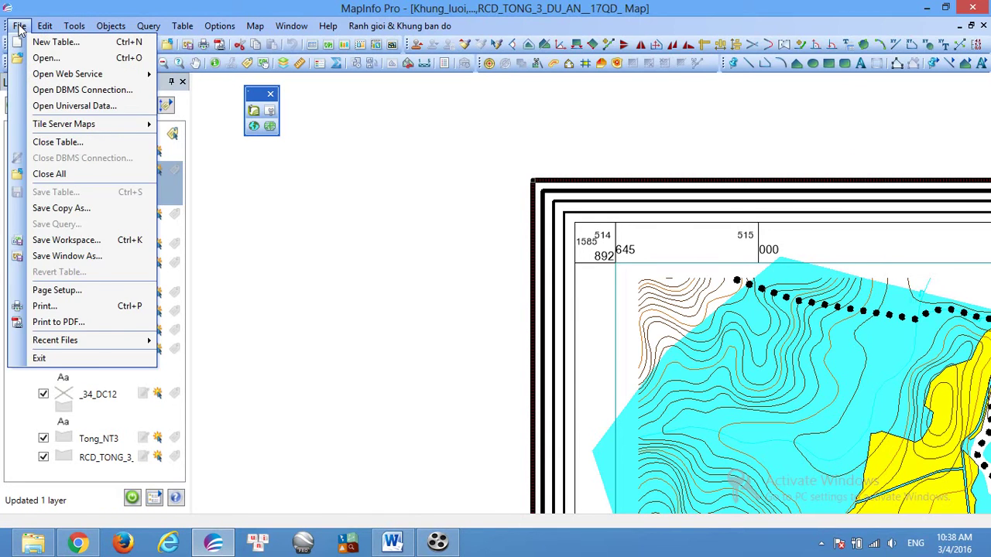
{"action": "left_click", "coordinate": [18, 27]}
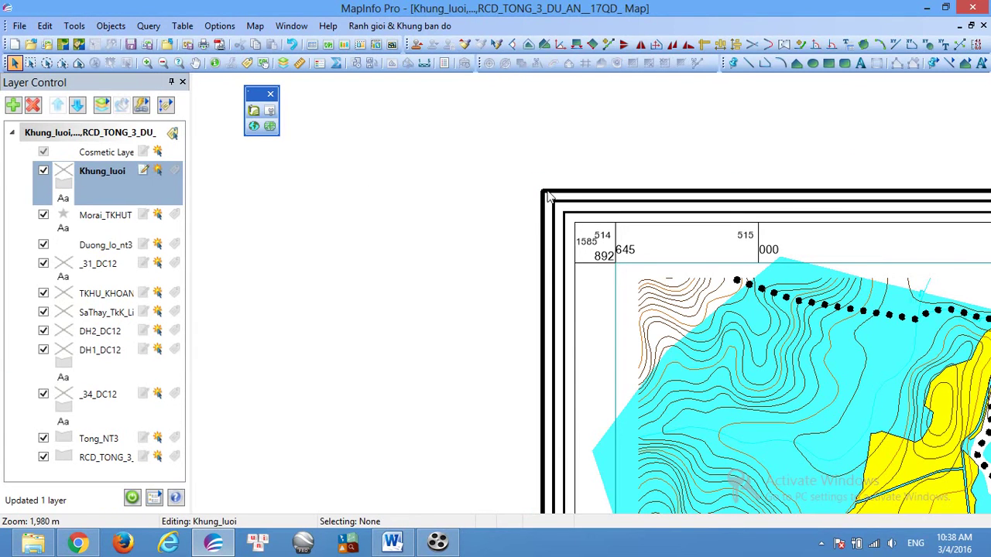
{"action": "key", "text": "ctrl+s"}
{"action": "key", "text": "Return"}
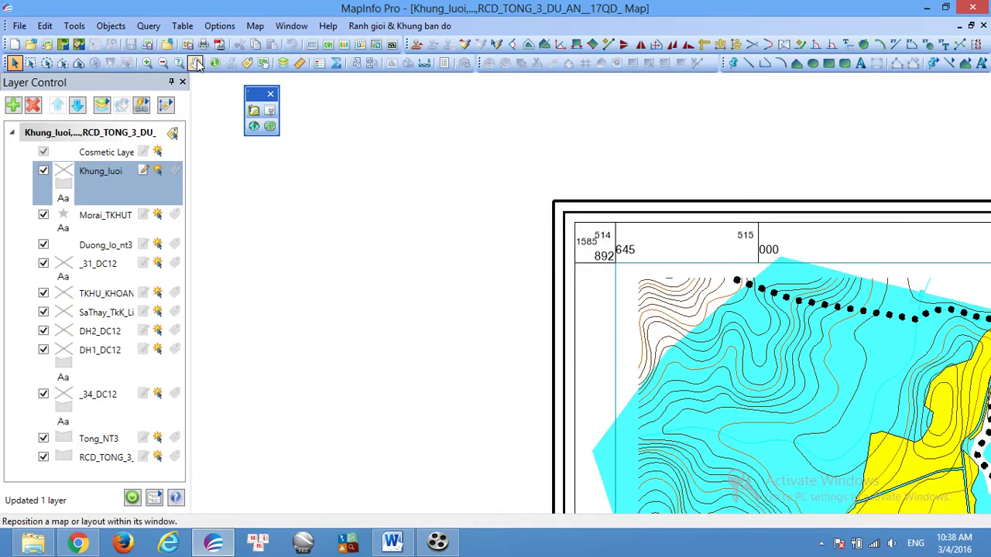
Step: Change the map view to a map scale of 1 cm = 100 m
{"action": "left_click", "coordinate": [196, 63]}
{"action": "scroll", "coordinate": [626, 265], "scroll_direction": "down", "scroll_amount": 3}
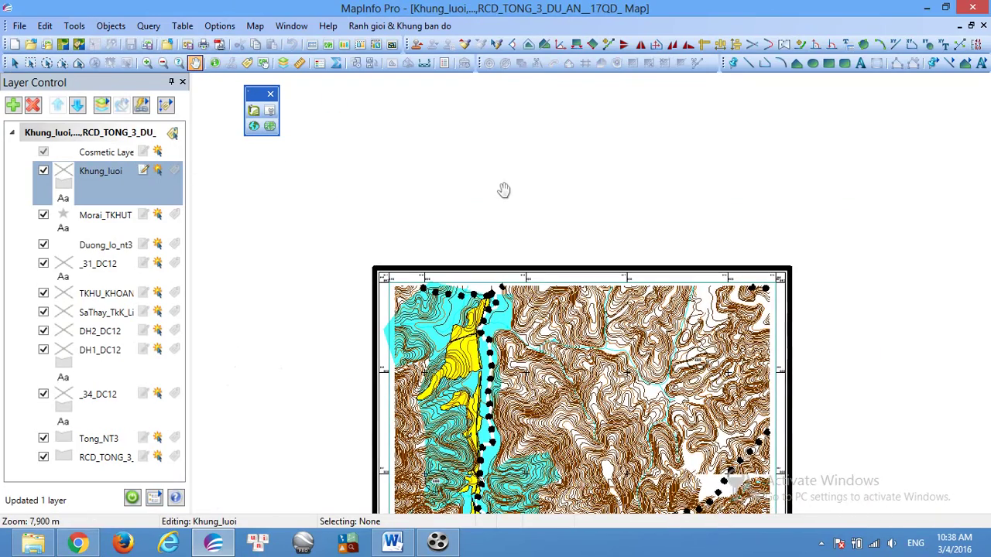
{"action": "scroll", "coordinate": [562, 284], "scroll_direction": "up", "scroll_amount": 1}
{"action": "right_click", "coordinate": [507, 222]}
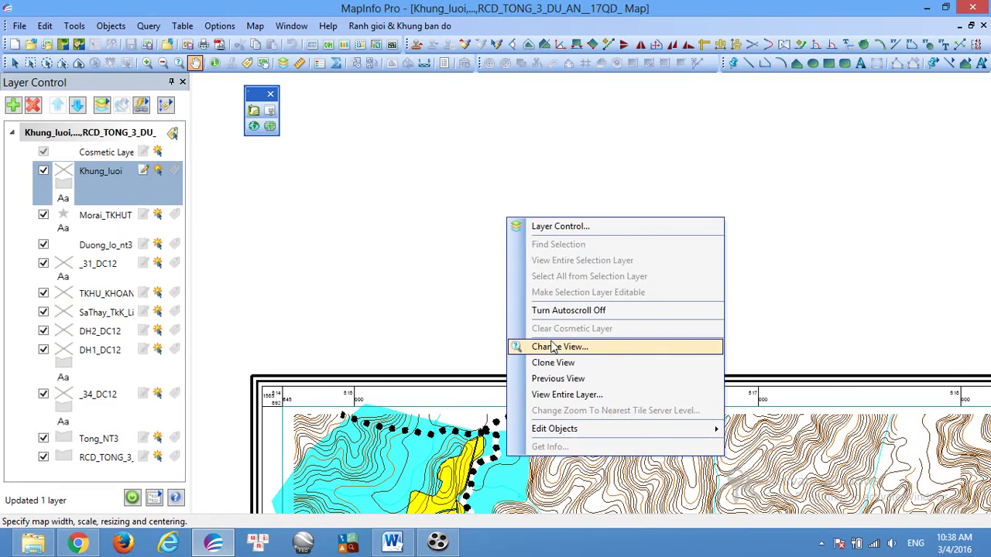
{"action": "left_click", "coordinate": [580, 348]}
{"action": "left_click_drag", "start_coordinate": [474, 232], "coordinate": [442, 234]}
{"action": "type", "text": "100"}
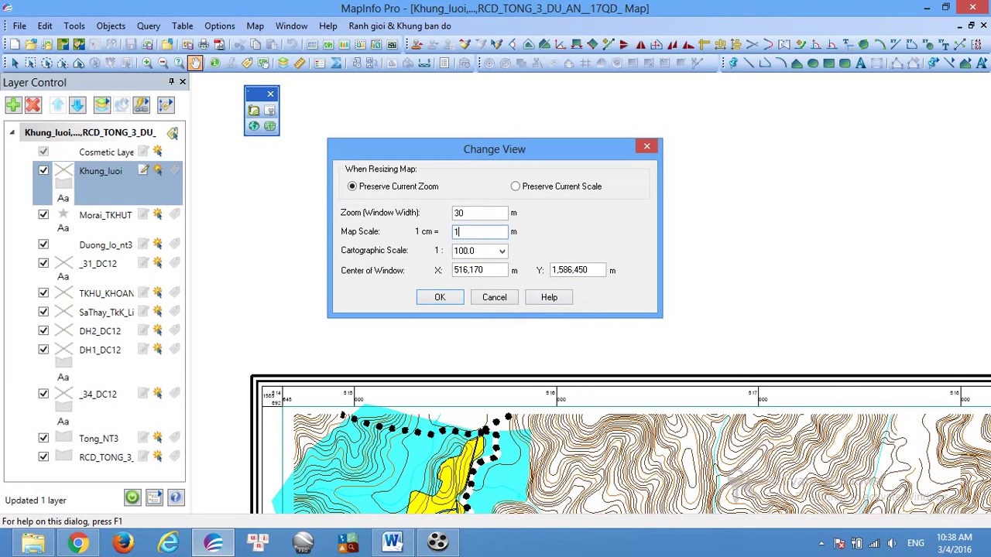
{"action": "key", "text": "Return"}
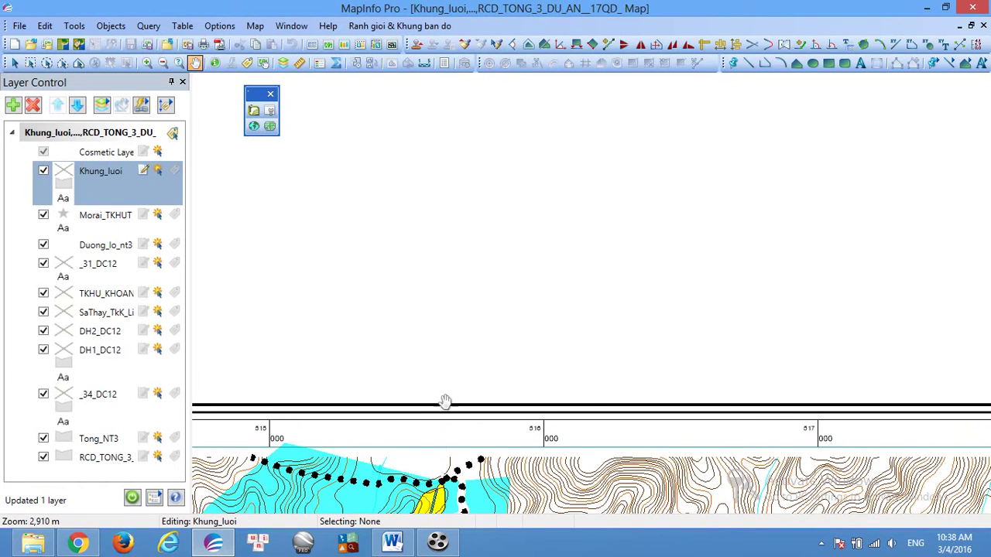
Step: Switch to Word and add an eleventh bullet reading 'Change view về tỷ lệ muốn in ra, để viết chữ cho hợp lý (size)'
{"action": "left_click", "coordinate": [392, 541]}
{"action": "type", "text": "C"}
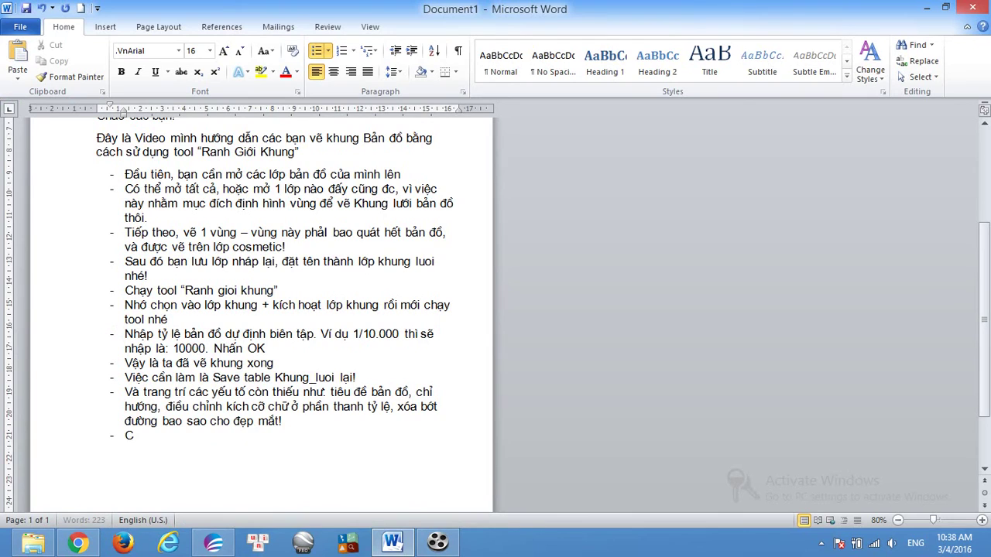
{"action": "type", "text": "hange view về"}
{"action": "type", "text": " tỷ lệ "}
{"action": "type", "text": "muôn"}
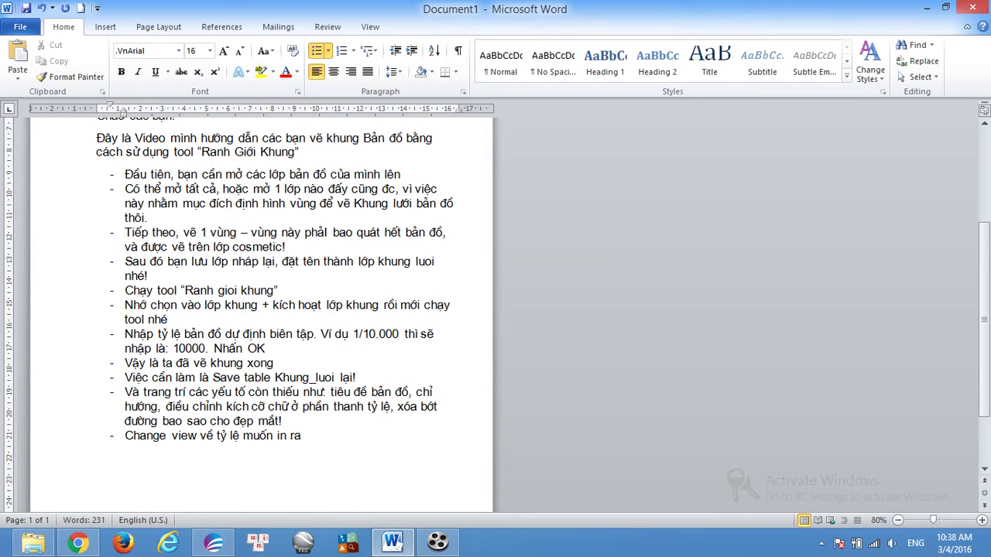
{"action": "type", "text": "ết chữ cho h"}
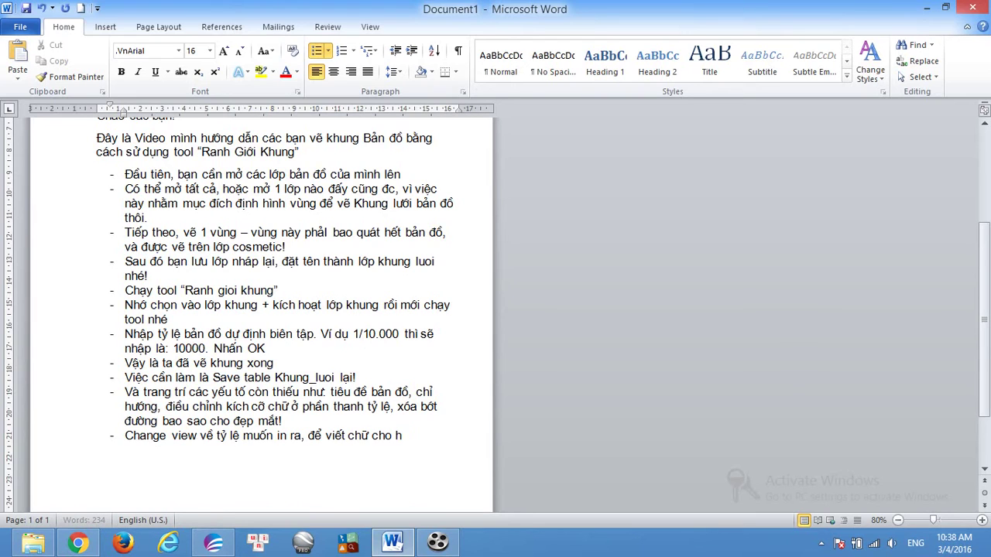
{"action": "type", "text": "ợp lyý (size)"}
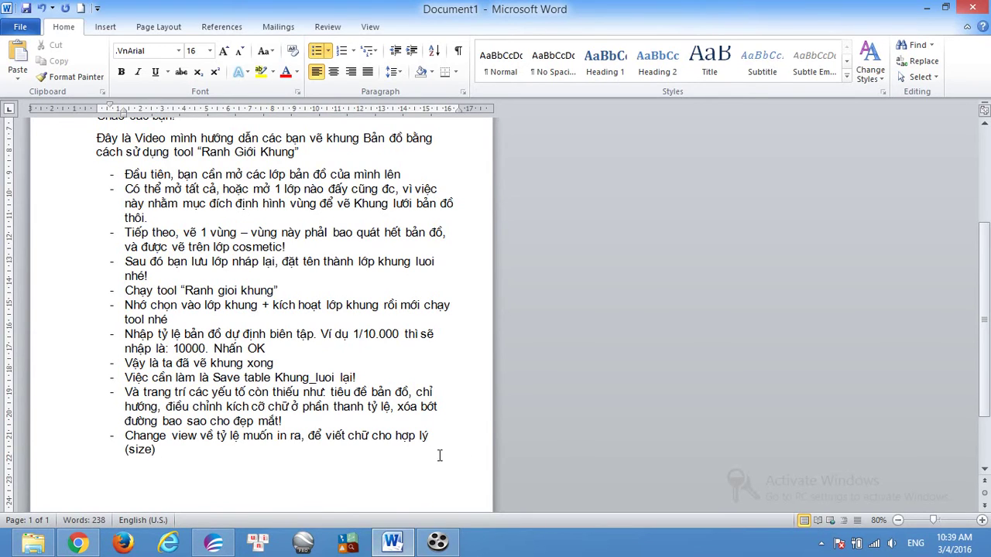
Step: Switch to MapInfo Pro and reapply the map scale in the view settings
{"action": "right_click", "coordinate": [215, 538]}
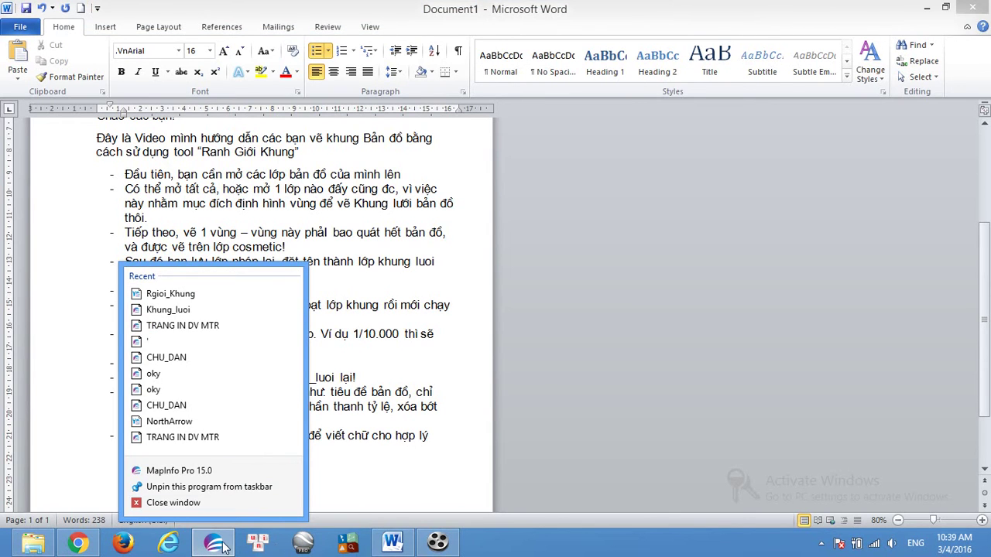
{"action": "left_click", "coordinate": [294, 491]}
{"action": "left_click", "coordinate": [215, 542]}
{"action": "right_click", "coordinate": [495, 159]}
{"action": "left_click", "coordinate": [542, 284]}
{"action": "double_click", "coordinate": [488, 231]}
{"action": "left_click", "coordinate": [441, 296]}
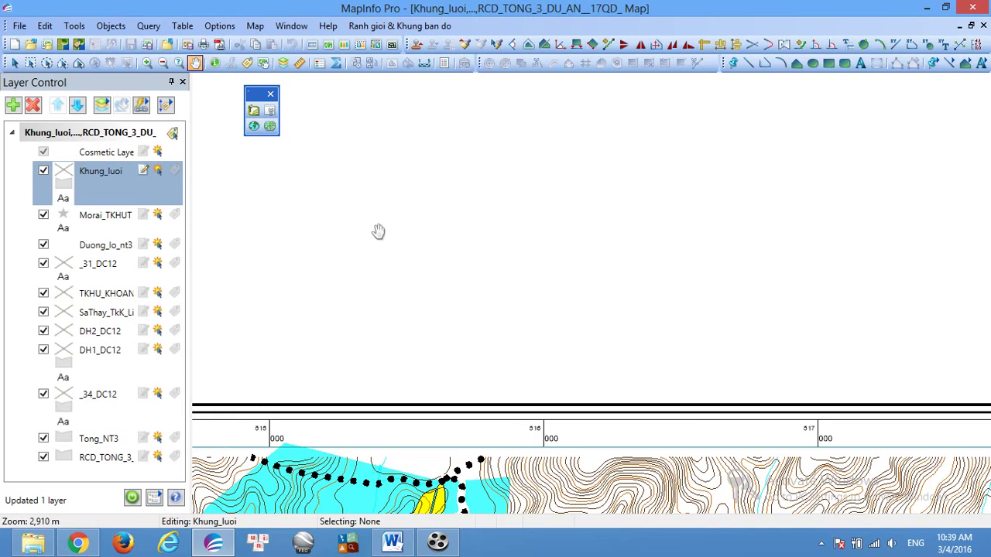
Step: Set the text style to .VnTimeH, size 36, bold, with a halo background
{"action": "left_click", "coordinate": [981, 66]}
{"action": "left_click", "coordinate": [413, 177]}
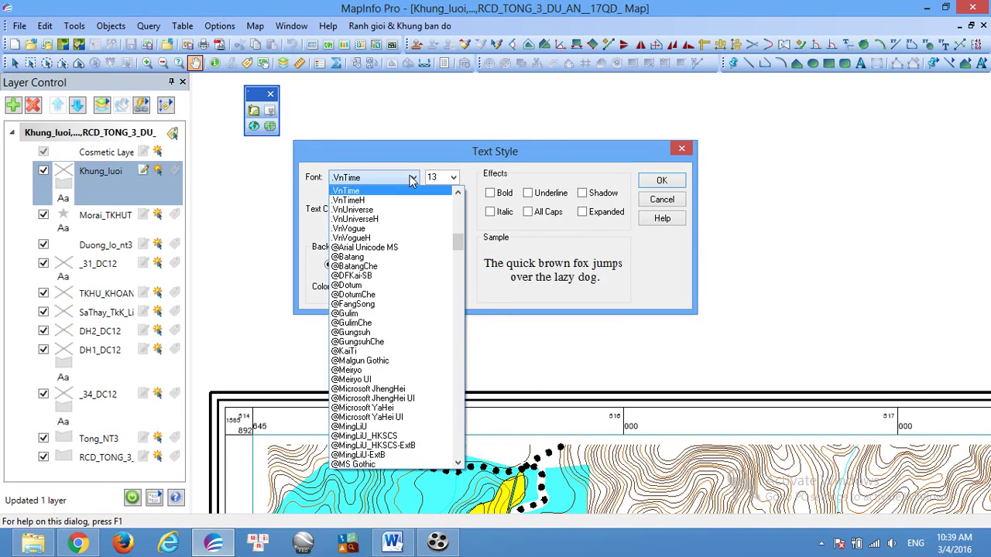
{"action": "left_click", "coordinate": [385, 200]}
{"action": "left_click", "coordinate": [453, 177]}
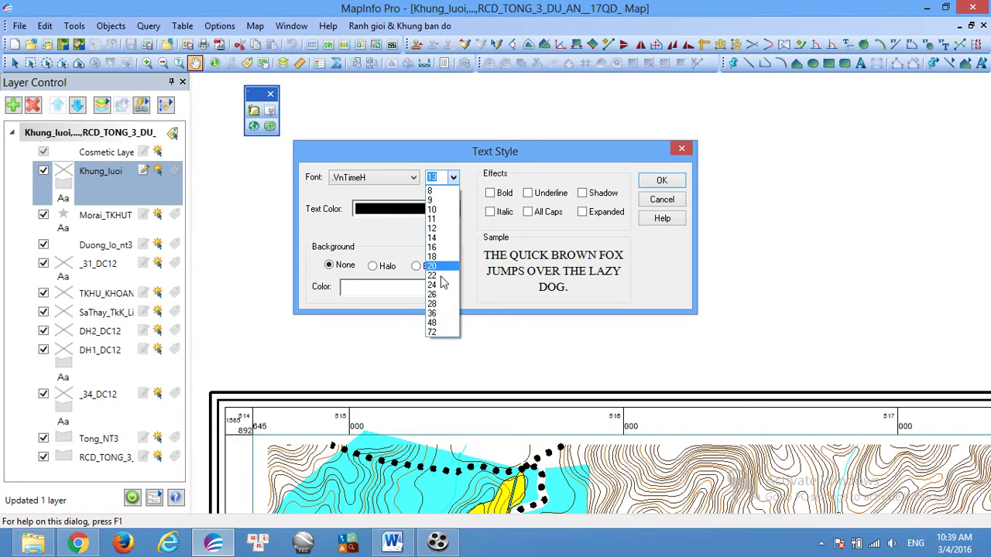
{"action": "left_click", "coordinate": [443, 312]}
{"action": "left_click", "coordinate": [490, 193]}
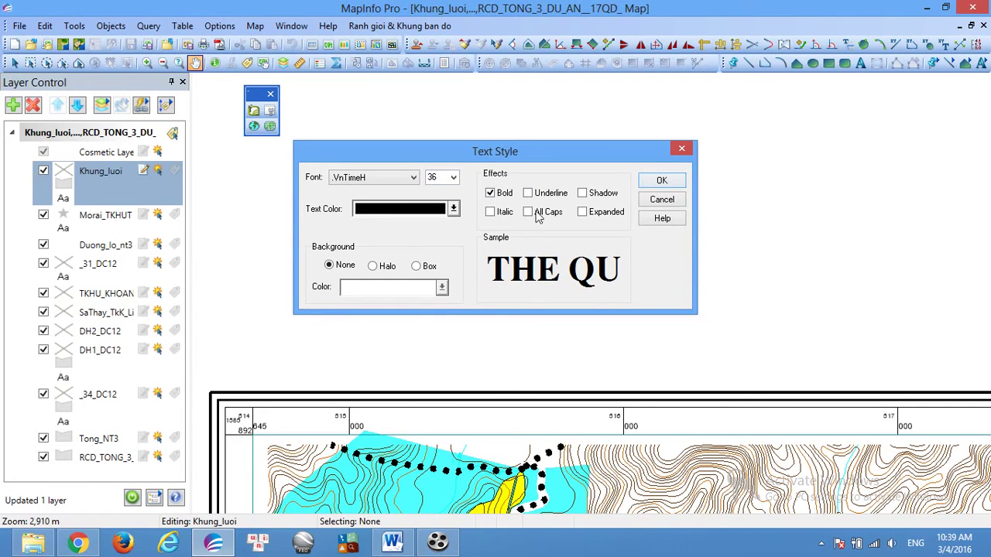
{"action": "left_click", "coordinate": [372, 266]}
{"action": "left_click", "coordinate": [660, 182]}
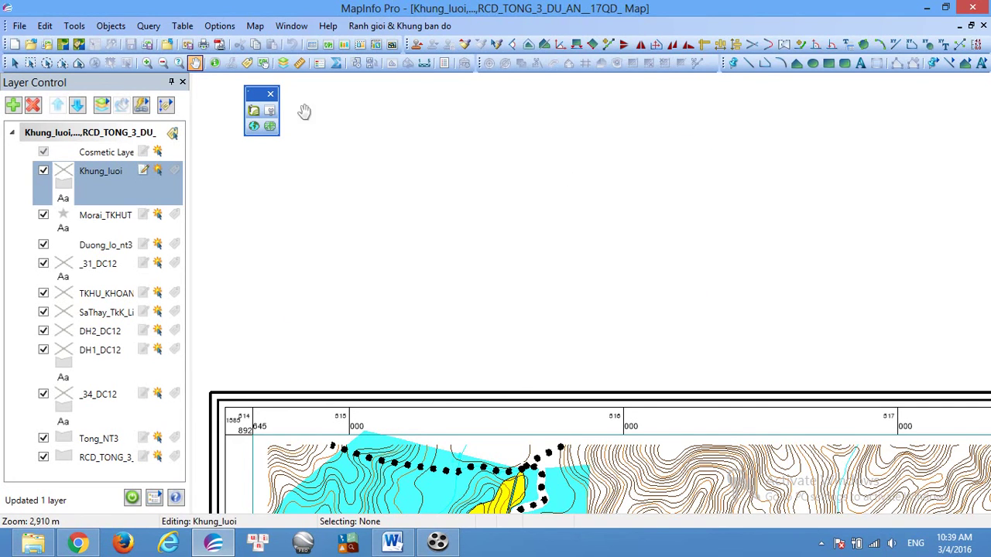
Step: Place the title text 'BẢN ĐỒ DỰ ÁN TRỒNG CAO SU' above the map frame
{"action": "left_click", "coordinate": [859, 63]}
{"action": "left_click", "coordinate": [273, 247]}
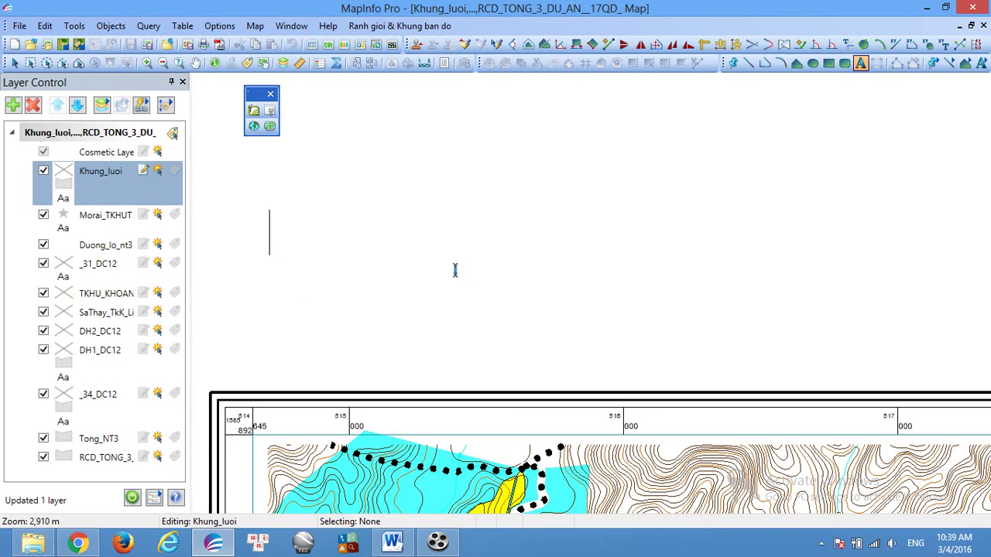
{"action": "type", "text": "BẢN ĐO"}
{"action": "type", "text": " DỰ"}
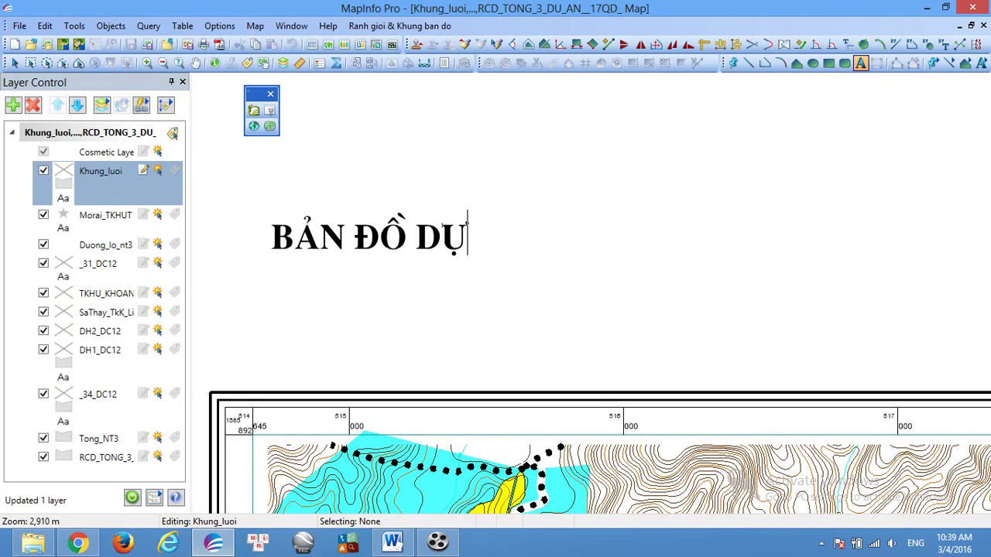
{"action": "type", "text": " ÁN TRỒNG CAO SU"}
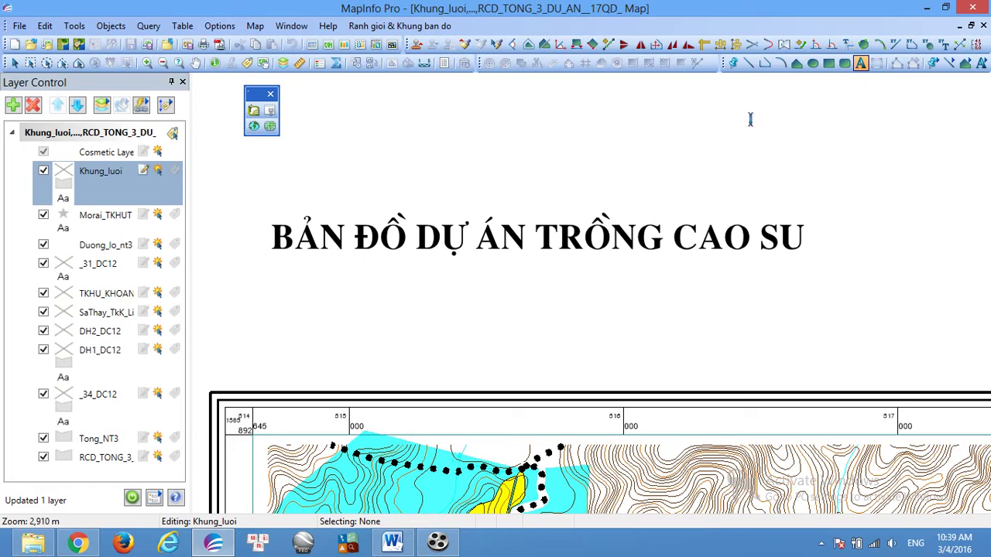
Step: Set the text size to 20 and add the subtitle 'TIỂU KHU 729 - XÃ IAHDRAI - TỈNH KON TUM' between the title and the map frame
{"action": "left_click", "coordinate": [980, 64]}
{"action": "left_click", "coordinate": [457, 181]}
{"action": "left_click", "coordinate": [437, 232]}
{"action": "left_click", "coordinate": [658, 180]}
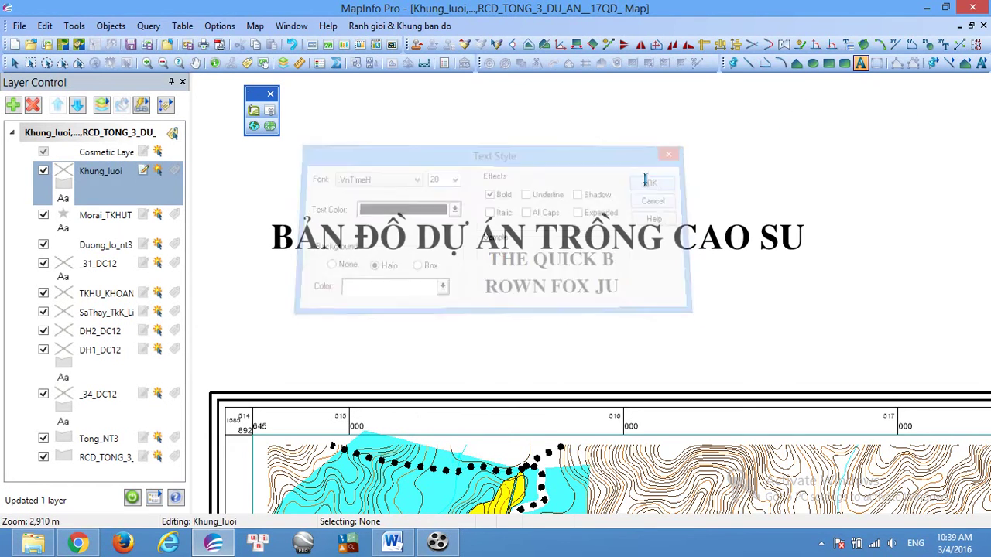
{"action": "left_click", "coordinate": [243, 308]}
{"action": "type", "text": "TIÊ"}
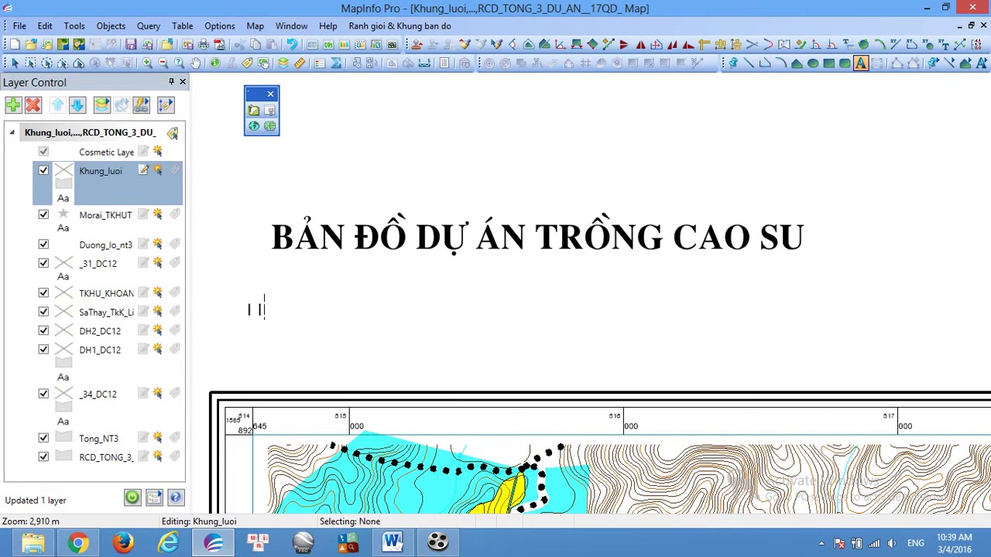
{"action": "type", "text": "RU KHU "}
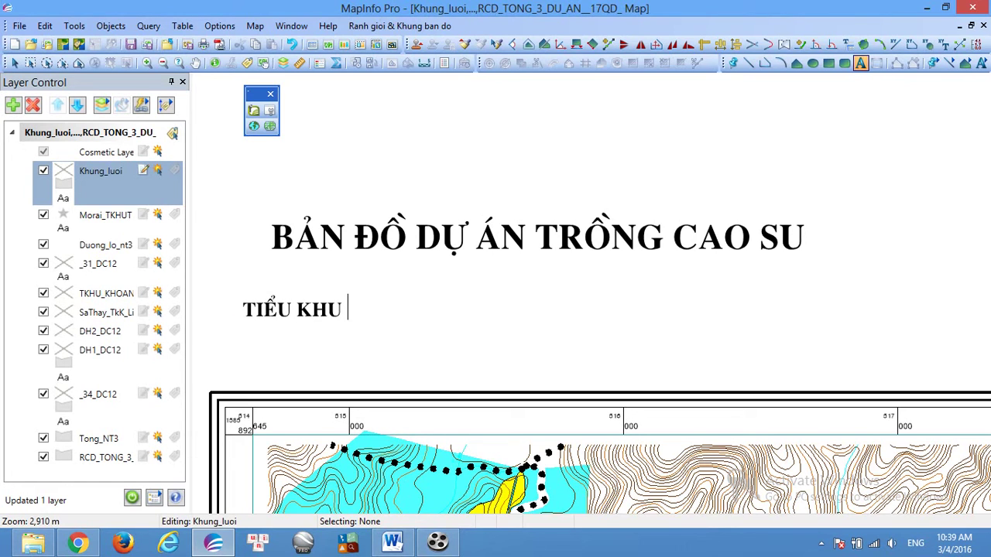
{"action": "type", "text": "729"}
{"action": "type", "text": " - XA"}
{"action": "type", "text": " I"}
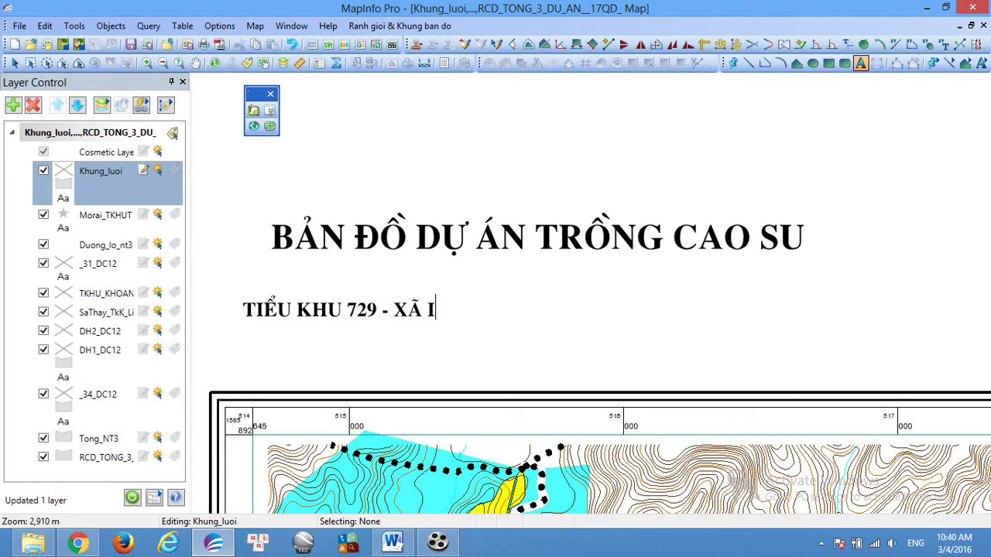
{"action": "type", "text": "AHDRAI"}
{"action": "type", "text": " - TỈNH KON TUM"}
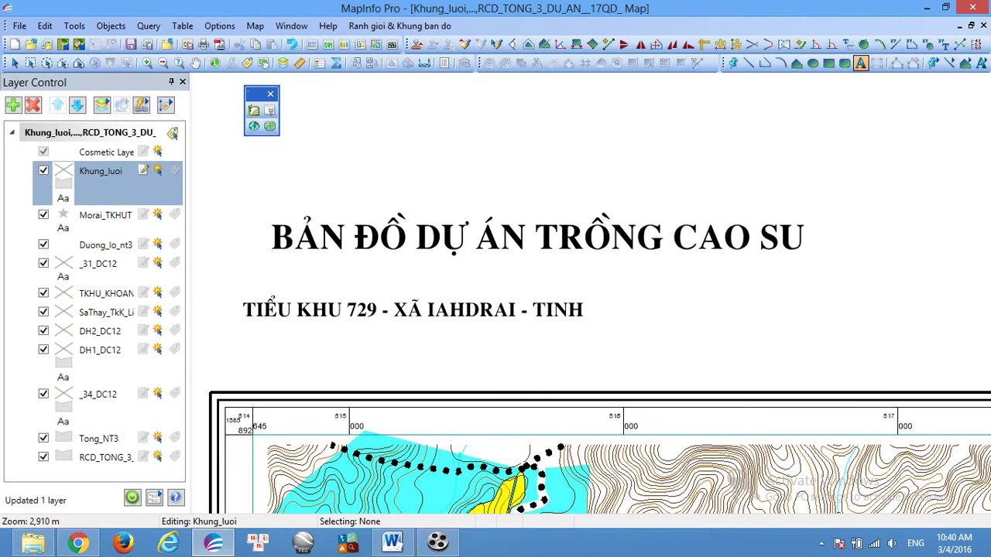
Step: Move the subtitle so it sits centred directly beneath the map title
{"action": "left_click", "coordinate": [15, 62]}
{"action": "left_click", "coordinate": [520, 318]}
{"action": "left_click_drag", "start_coordinate": [520, 317], "coordinate": [582, 280]}
{"action": "left_click", "coordinate": [581, 331]}
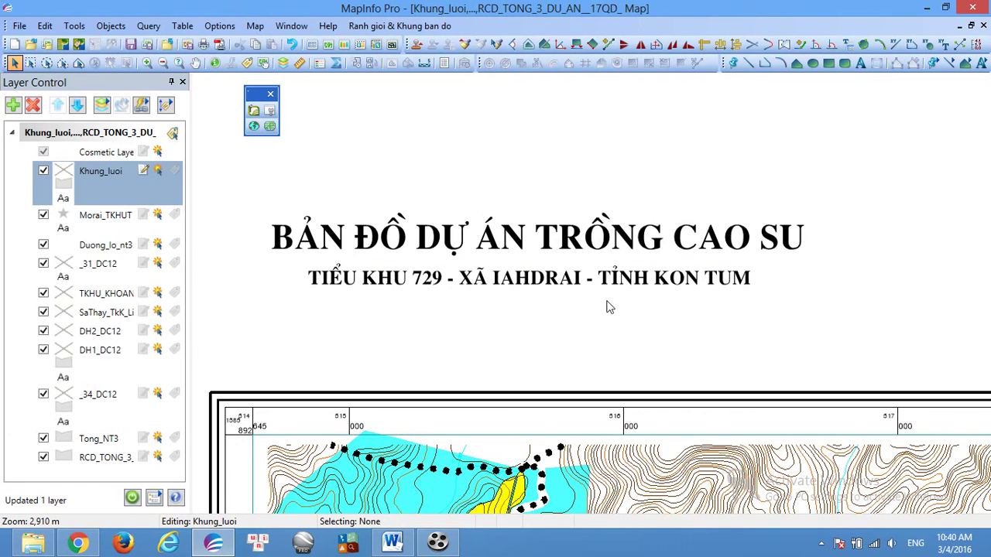
Step: Duplicate the subtitle and change the copy's text to 'CÔNG TY CỔ PHẦN ĐẦU TƯ PHÁT TRIỂN ABC'
{"action": "left_click", "coordinate": [619, 280]}
{"action": "key", "text": "ctrl+c"}
{"action": "key", "text": "ctrl+v"}
{"action": "double_click", "coordinate": [462, 325]}
{"action": "type", "text": "Co"}
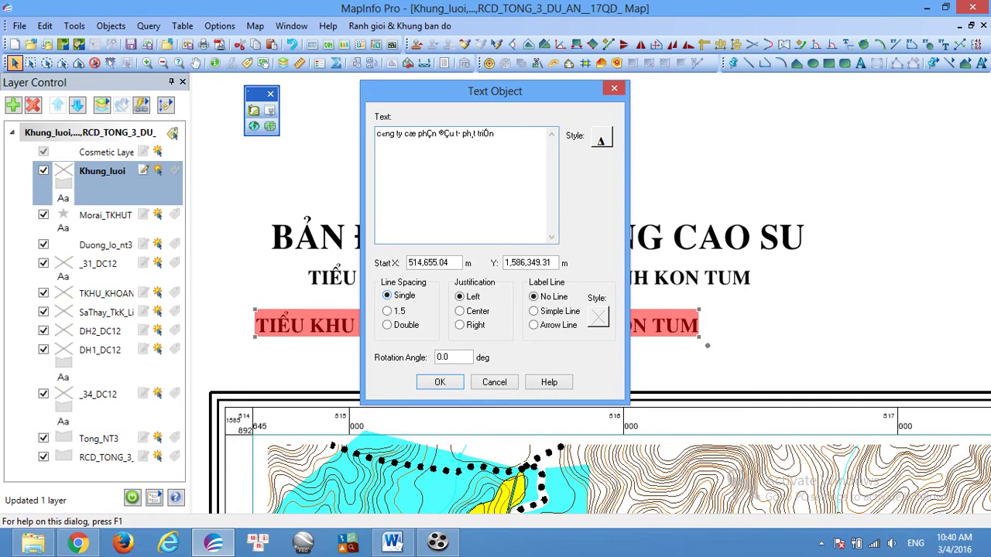
{"action": "left_click", "coordinate": [440, 381]}
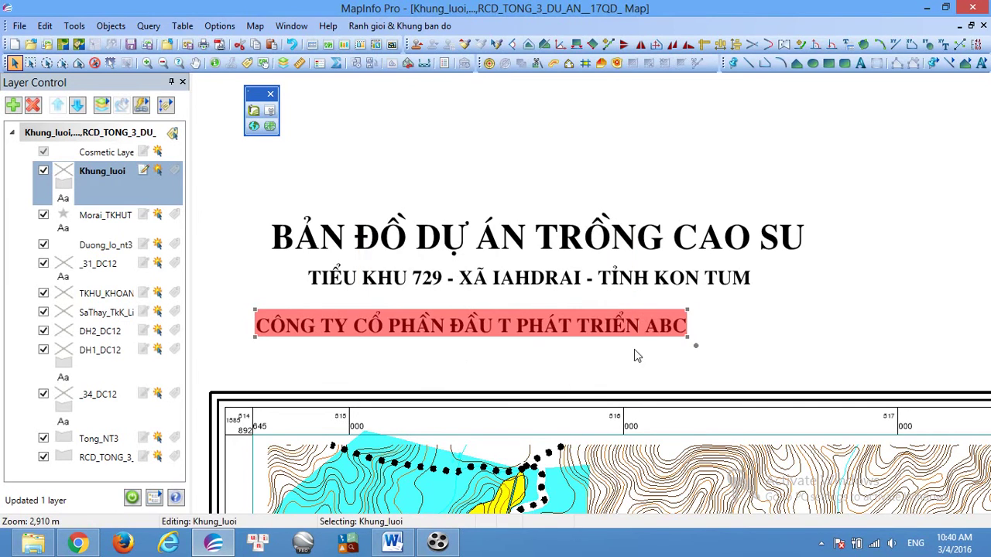
Step: Re-edit the company line's text to correct the word 'TƯ'
{"action": "left_click", "coordinate": [633, 349]}
{"action": "double_click", "coordinate": [523, 331]}
{"action": "left_click", "coordinate": [478, 144]}
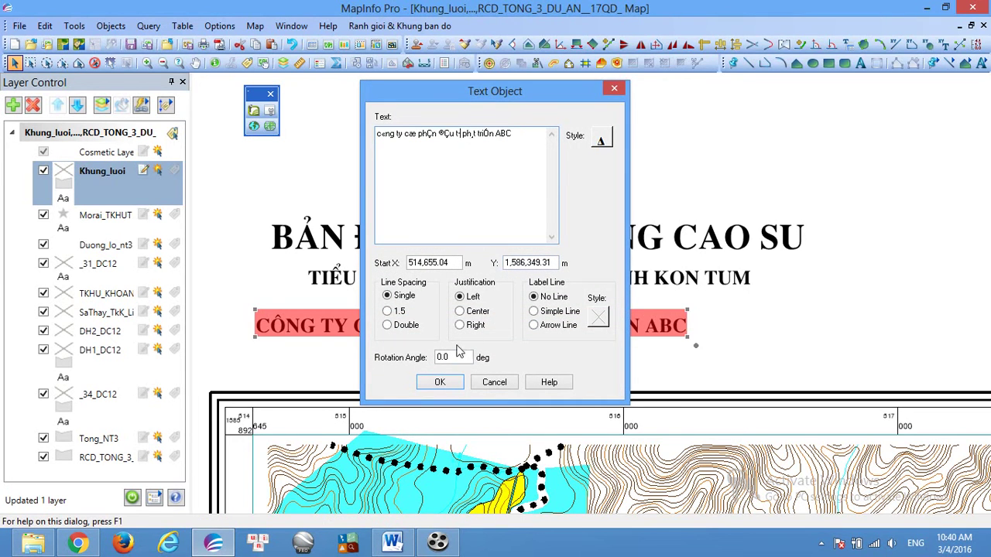
{"action": "left_click", "coordinate": [440, 382]}
Step: Change the map window's display options so the letter 'Ư' in the company line renders
{"action": "left_click", "coordinate": [254, 25]}
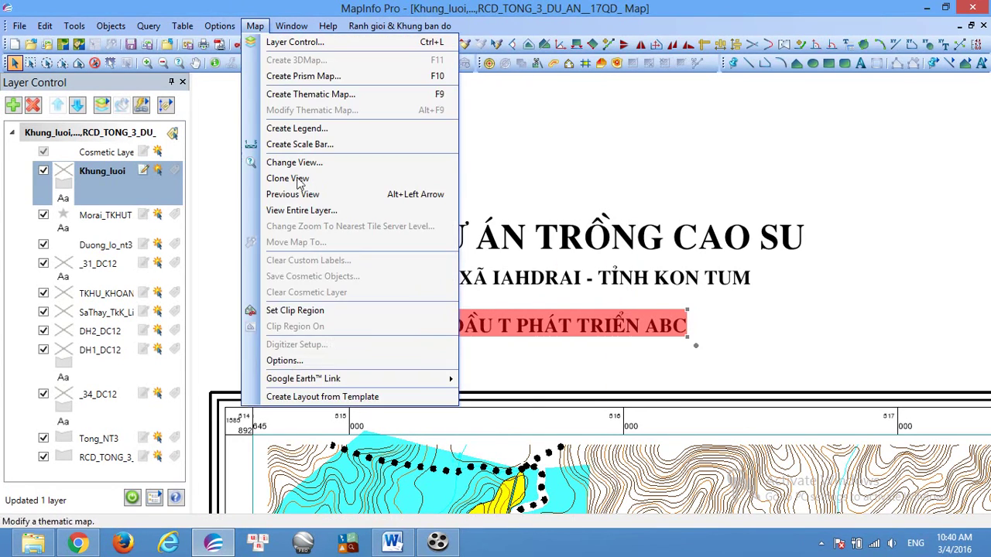
{"action": "left_click", "coordinate": [284, 361]}
{"action": "left_click", "coordinate": [355, 341]}
{"action": "left_click", "coordinate": [428, 431]}
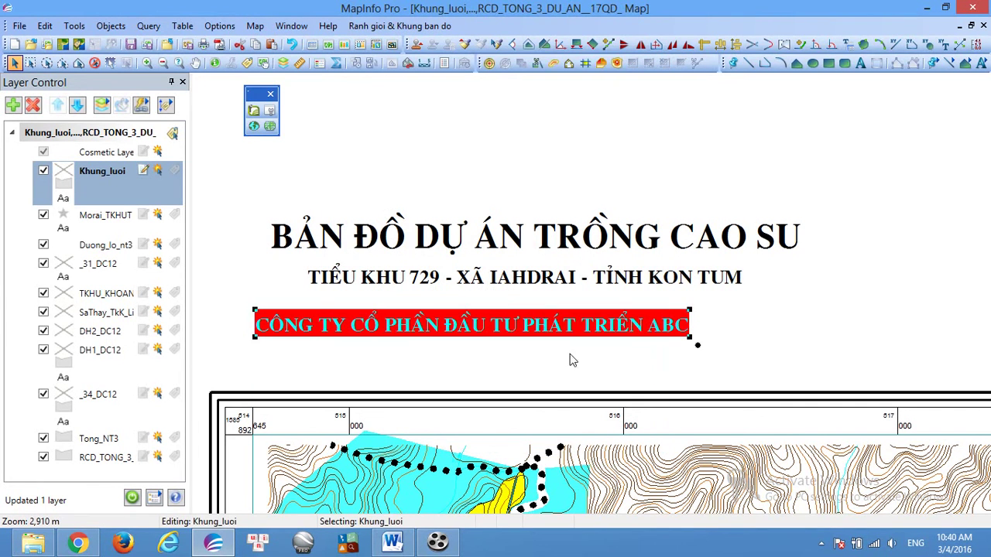
Step: Move the company line beneath the subtitle and make its text italic
{"action": "left_click_drag", "start_coordinate": [534, 327], "coordinate": [586, 317]}
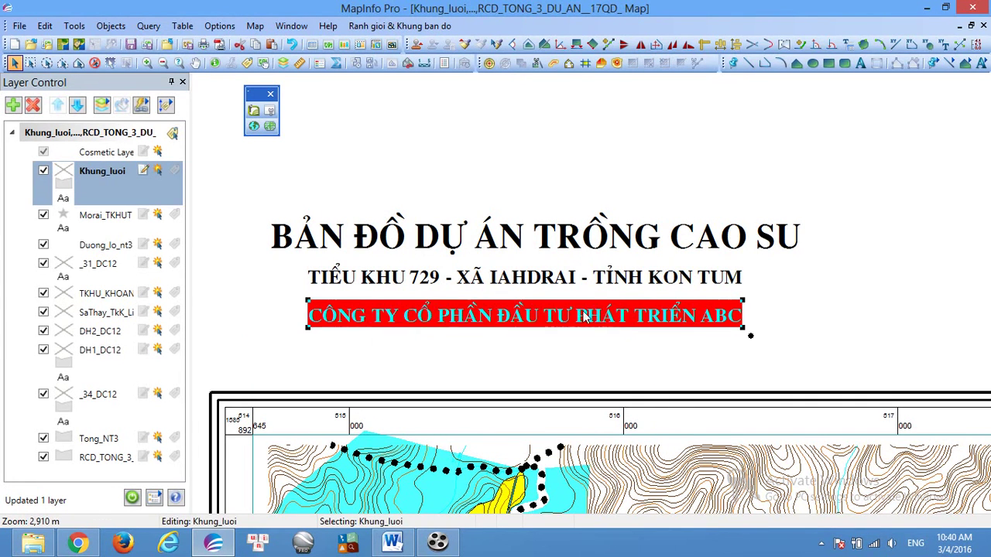
{"action": "double_click", "coordinate": [586, 317]}
{"action": "left_click", "coordinate": [601, 140]}
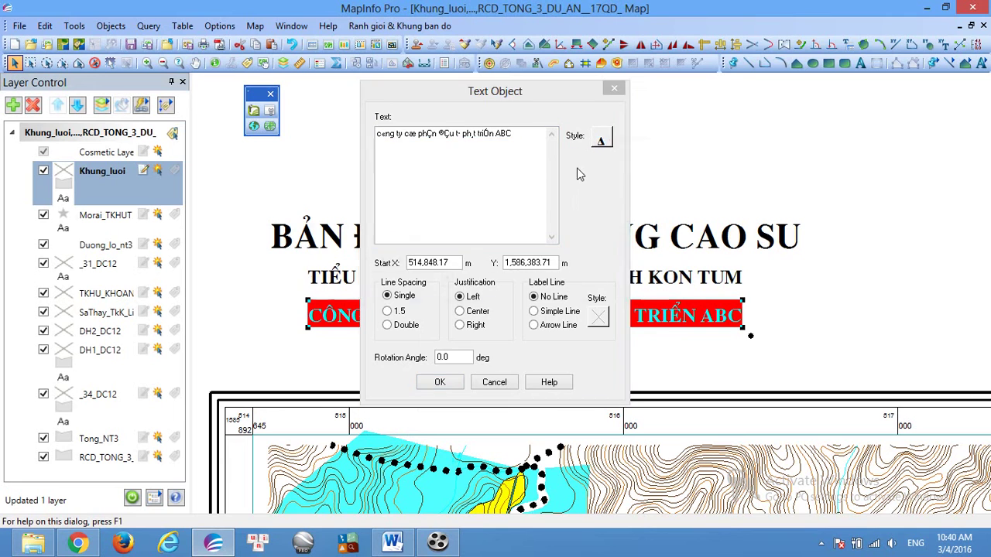
{"action": "left_click", "coordinate": [485, 272]}
{"action": "left_click", "coordinate": [658, 181]}
{"action": "left_click", "coordinate": [439, 381]}
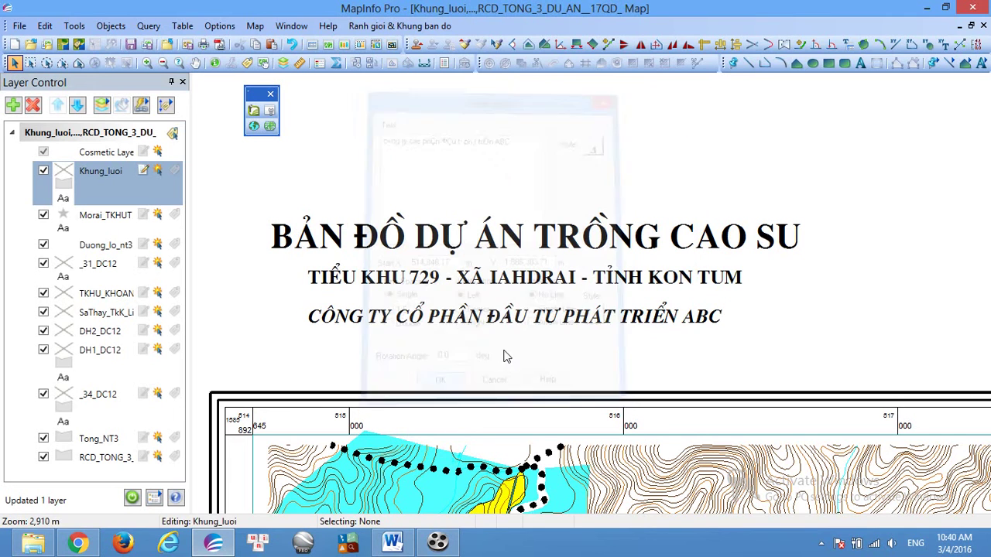
Step: Nudge the company line right and up to centre it beneath the subtitle, and save the Khung_luoi table
{"action": "key", "text": "Right"}
{"action": "key", "text": "Right"}
{"action": "key", "text": "Up"}
{"action": "key", "text": "Up"}
{"action": "key", "text": "Up"}
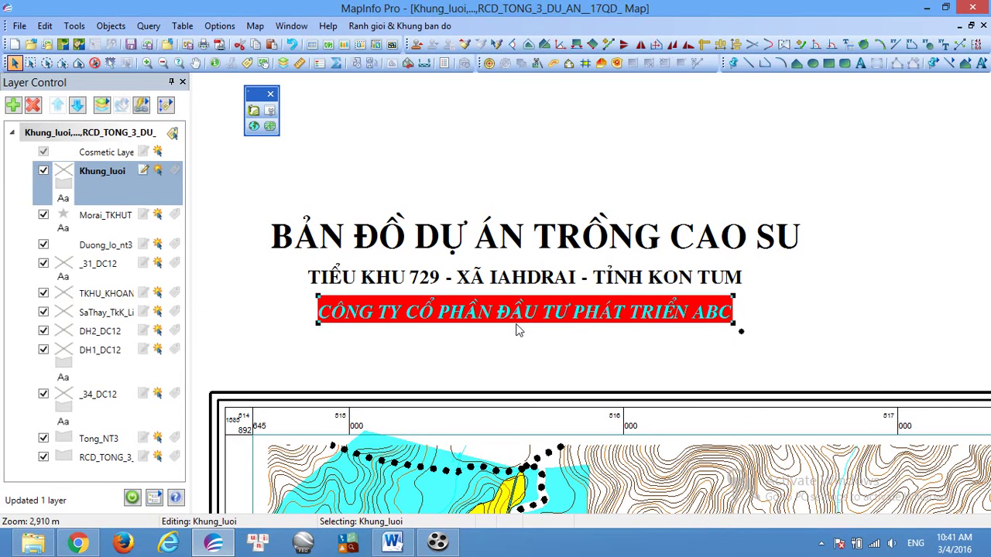
{"action": "left_click", "coordinate": [131, 44]}
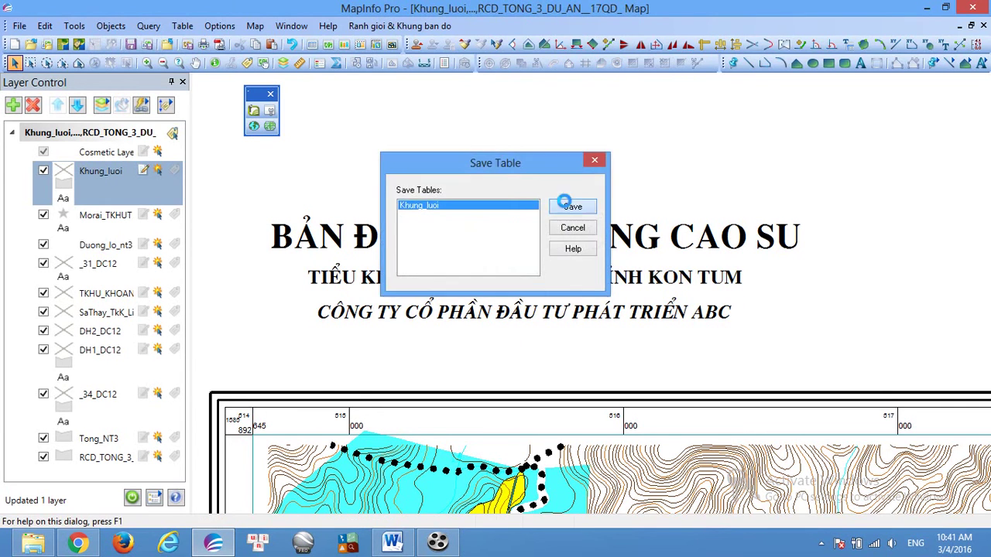
{"action": "left_click", "coordinate": [573, 206]}
Step: Switch to Word and add a twelfth bullet reading 'Bạn có thể nhấn Ctrl C – Ctrl V để copy/dán đối tượng'
{"action": "left_click", "coordinate": [391, 543]}
{"action": "left_click", "coordinate": [157, 450]}
{"action": "key", "text": "Return"}
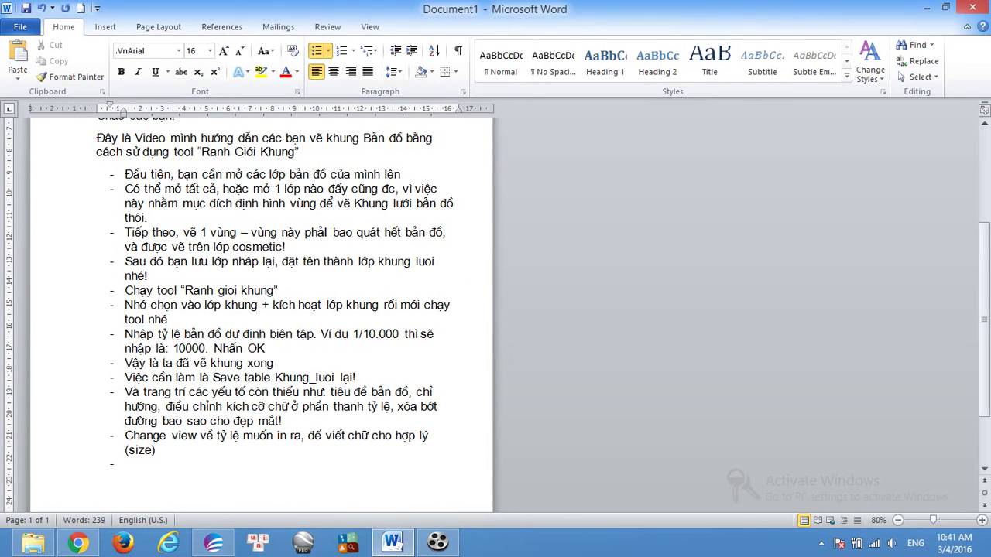
{"action": "type", "text": "Bạn"}
{"action": "type", "text": " có thể nha"}
{"action": "type", "text": "n Ct"}
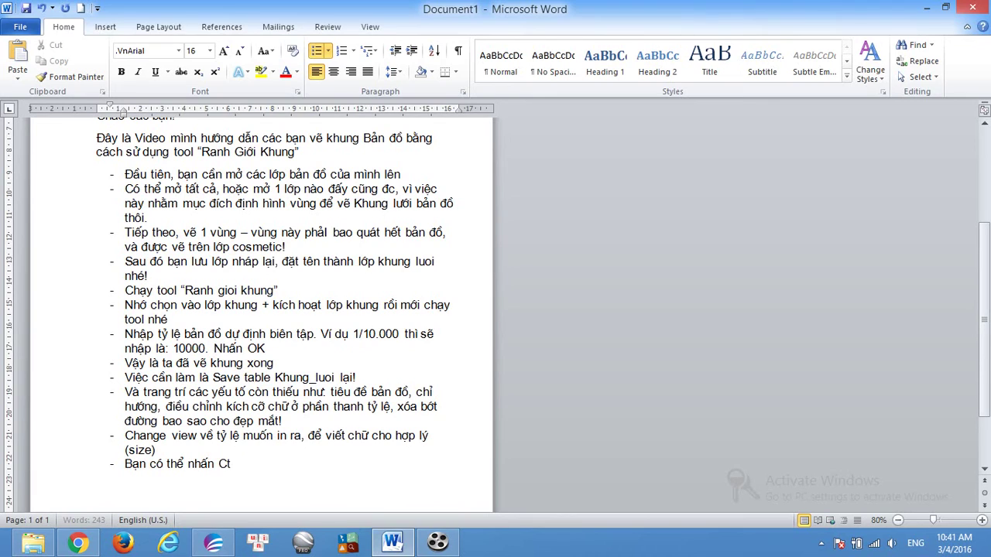
{"action": "type", "text": "rl C - Ctrl"}
{"action": "type", "text": " V đeể copy"}
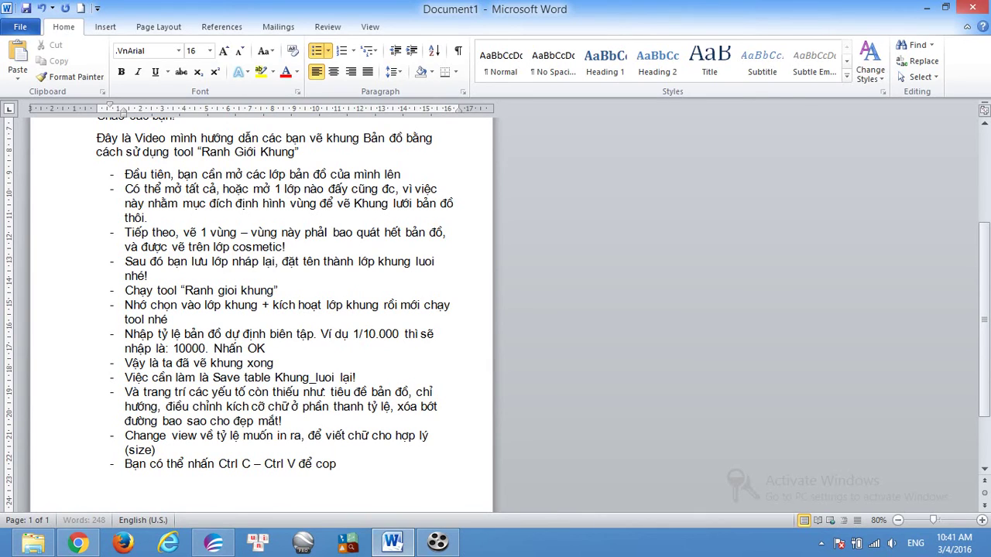
{"action": "type", "text": "/dan"}
{"action": "type", "text": " đối tượng"}
Step: Add a thirteenth bullet reading 'Bạn có thể nhấn Ctrl + điều hướng để di chuyển đối tượng' and save the document as 'Kªnh Youtube'
{"action": "key", "text": "Return"}
{"action": "type", "text": "Ban"}
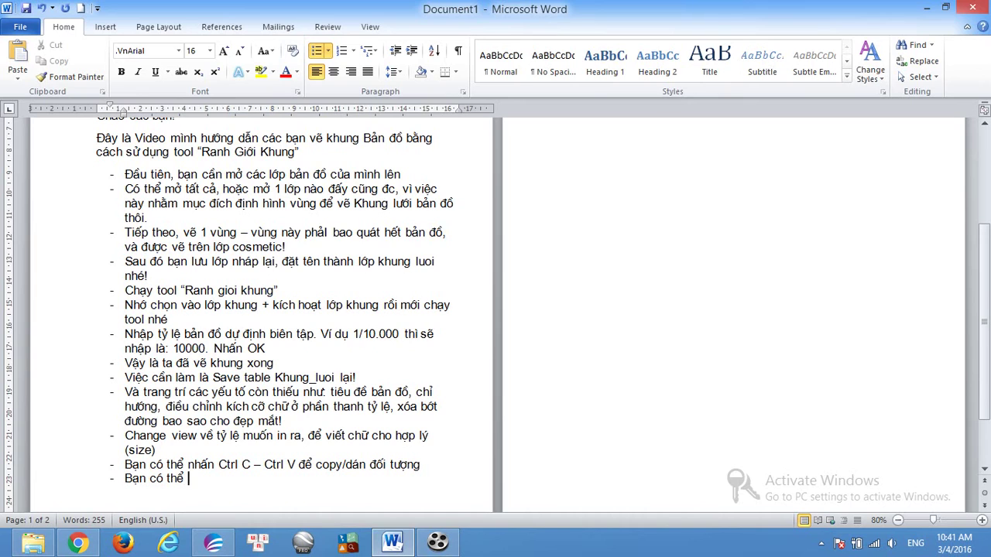
{"action": "type", "text": "có thể nha"}
{"action": "type", "text": "n Ctrl + d"}
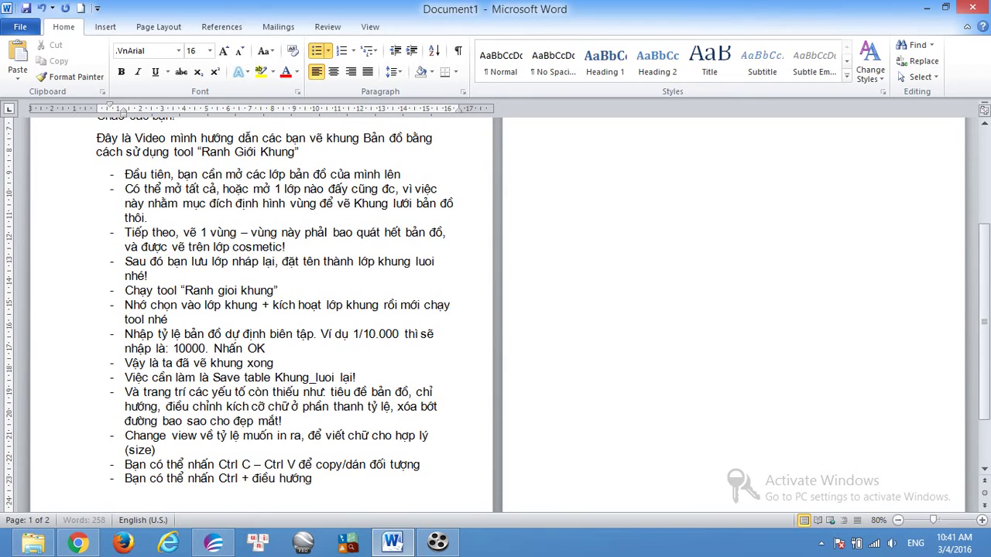
{"action": "type", "text": "iều hướng để di chuyển đối tường"}
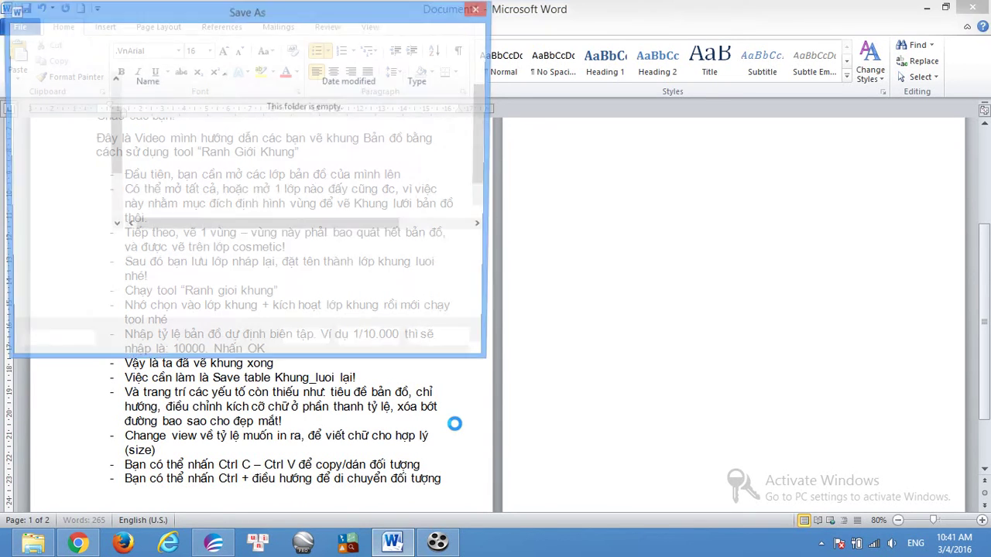
{"action": "key", "text": "Return"}
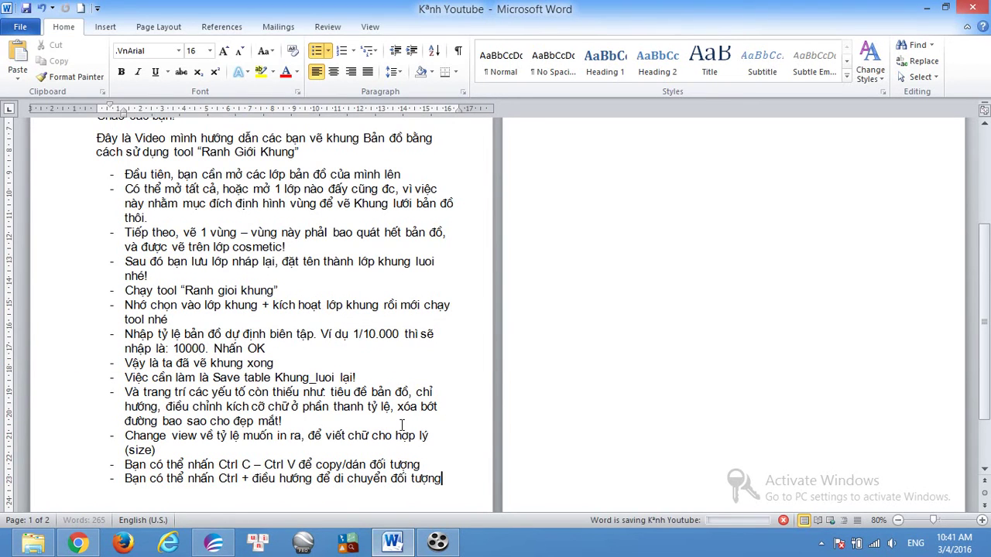
Step: Add a fourteenth bullet reading 'Vẽ chỉ hướng:'
{"action": "key", "text": "Return"}
{"action": "type", "text": "Vẽ"}
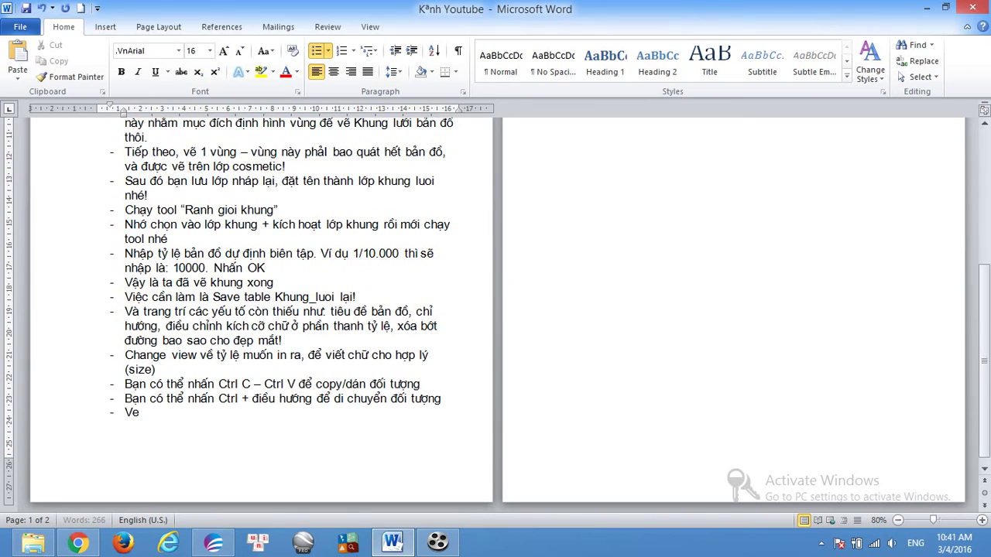
{"action": "type", "text": " chi"}
{"action": "type", "text": " hướng"}
{"action": "type", "text": ":"}
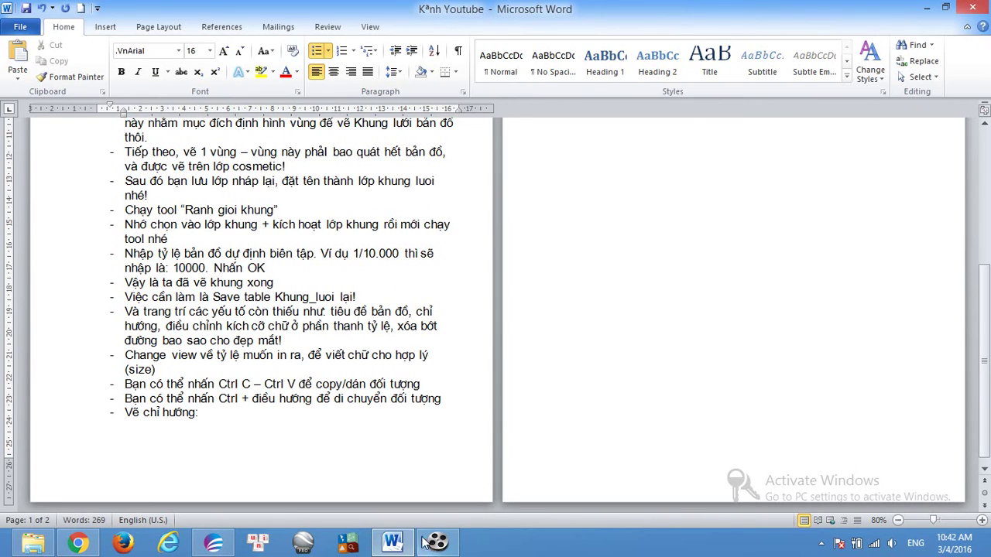
Step: Switch to MapInfo Pro and make the Cosmetic Layer editable
{"action": "left_click", "coordinate": [214, 542]}
{"action": "left_click_drag", "start_coordinate": [370, 375], "coordinate": [529, 201]}
{"action": "left_click", "coordinate": [143, 153]}
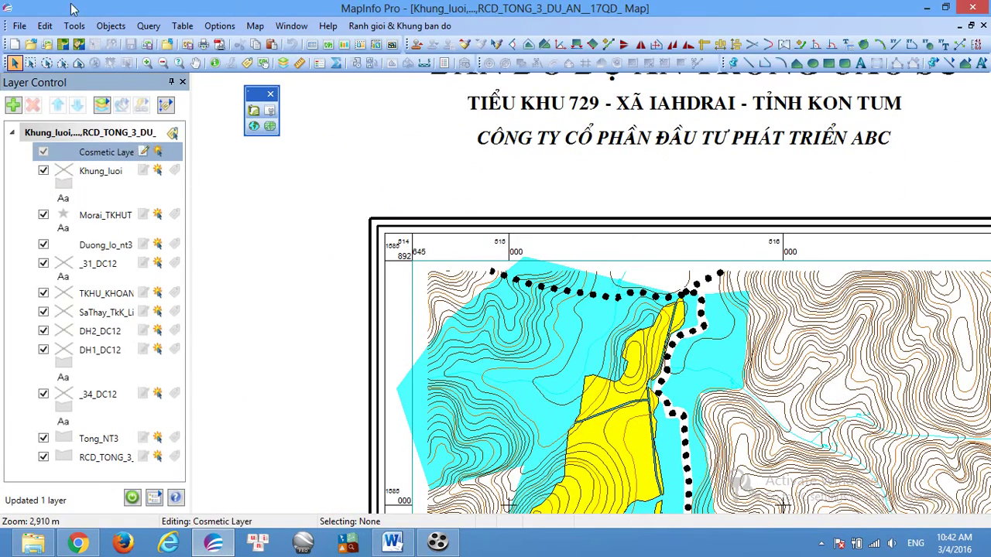
Step: Run the North Arrow MapBasic program from the parent folder of Mo Rong
{"action": "left_click", "coordinate": [74, 25]}
{"action": "left_click", "coordinate": [124, 60]}
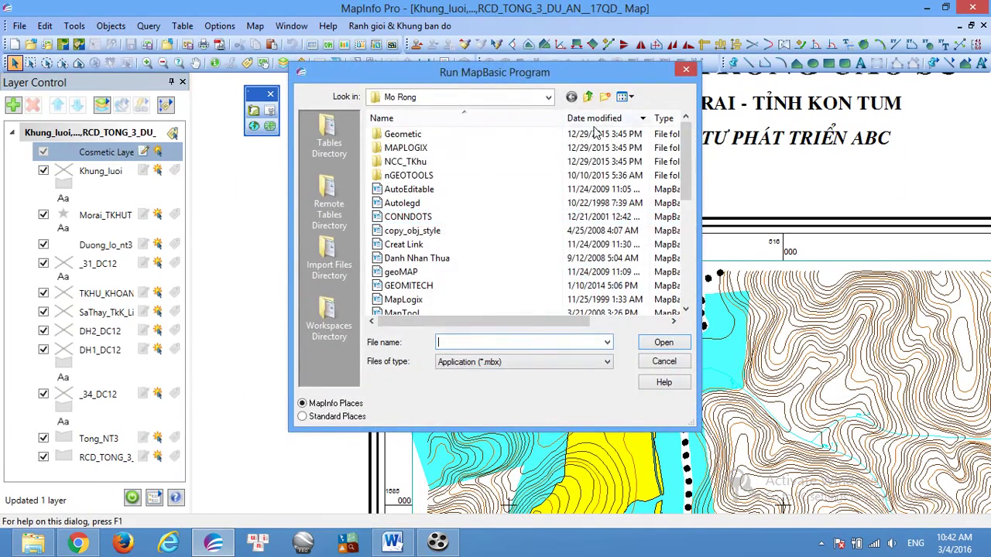
{"action": "left_click", "coordinate": [588, 97]}
{"action": "left_click", "coordinate": [574, 245]}
{"action": "key", "text": "n"}
{"action": "key", "text": "n"}
{"action": "left_click", "coordinate": [663, 342]}
Step: Draw a style 15 north arrow in the map frame's northwest corner, rotated to match the projection and using the drawn rectangle's aspect ratio
{"action": "left_click", "coordinate": [254, 142]}
{"action": "left_click_drag", "start_coordinate": [418, 264], "coordinate": [566, 417]}
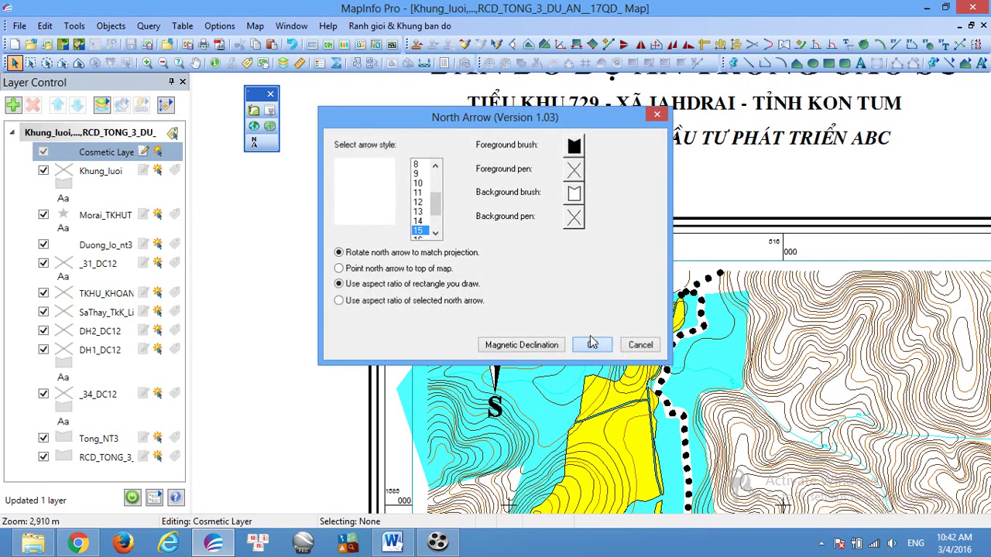
{"action": "left_click", "coordinate": [588, 345]}
Step: Move the north arrow from the Cosmetic Layer to the Khung_luoi layer and save the Khung_luoi table
{"action": "left_click", "coordinate": [31, 63]}
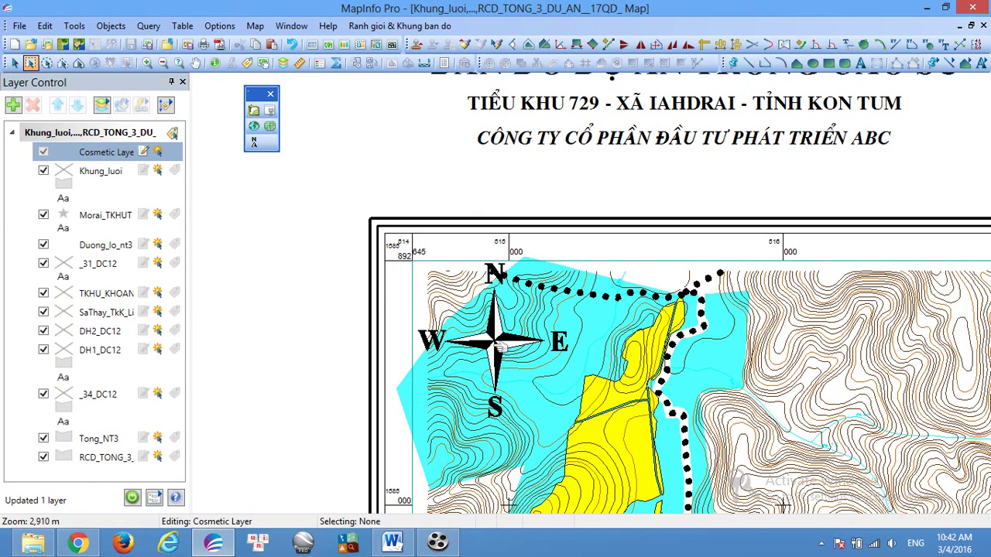
{"action": "left_click", "coordinate": [530, 371]}
{"action": "key", "text": "Delete"}
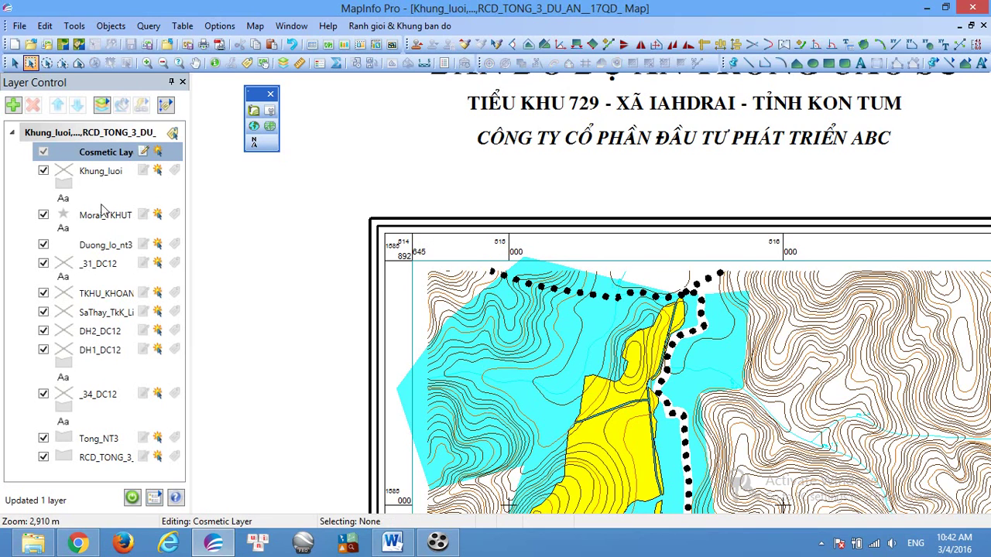
{"action": "left_click", "coordinate": [143, 170]}
{"action": "key", "text": "ctrl+z"}
{"action": "key", "text": "ctrl+s"}
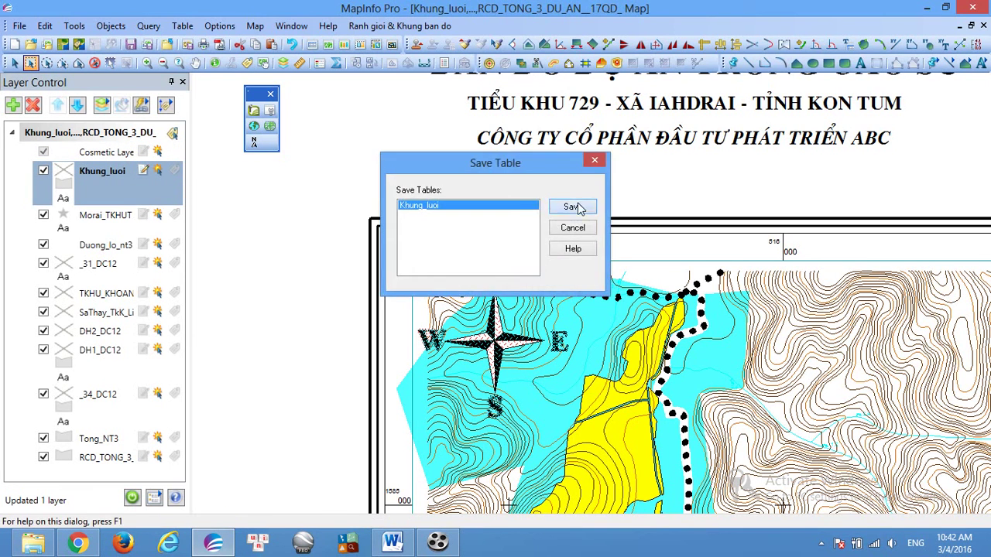
{"action": "key", "text": "Return"}
{"action": "left_click", "coordinate": [94, 62]}
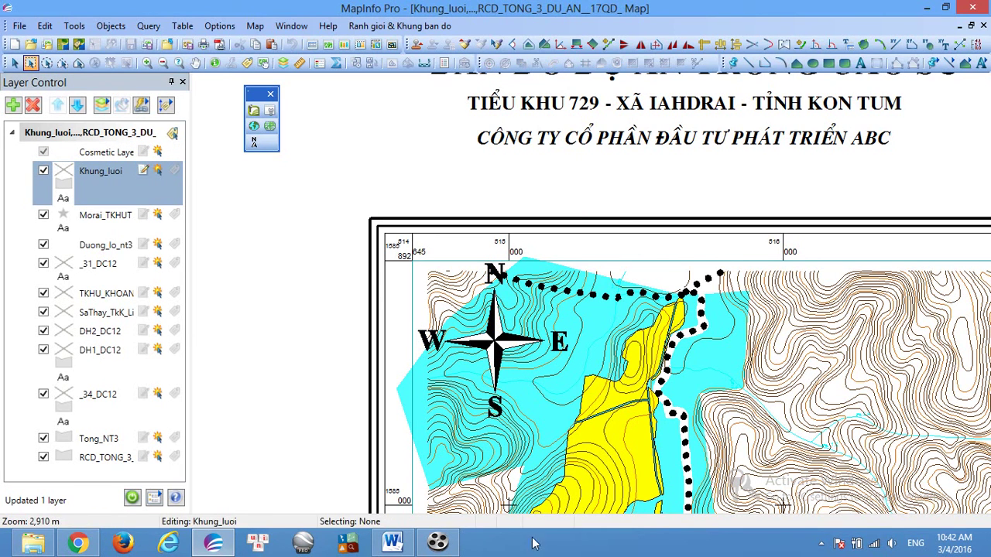
Step: Switch to Word and complete the 'Vẽ chỉ hướng:' bullet with 'Chạy tool Northarow, sau khi vẽ xong ta copy/paste luôn vào lớp khung.'
{"action": "left_click", "coordinate": [391, 541]}
{"action": "type", "text": "Cha"}
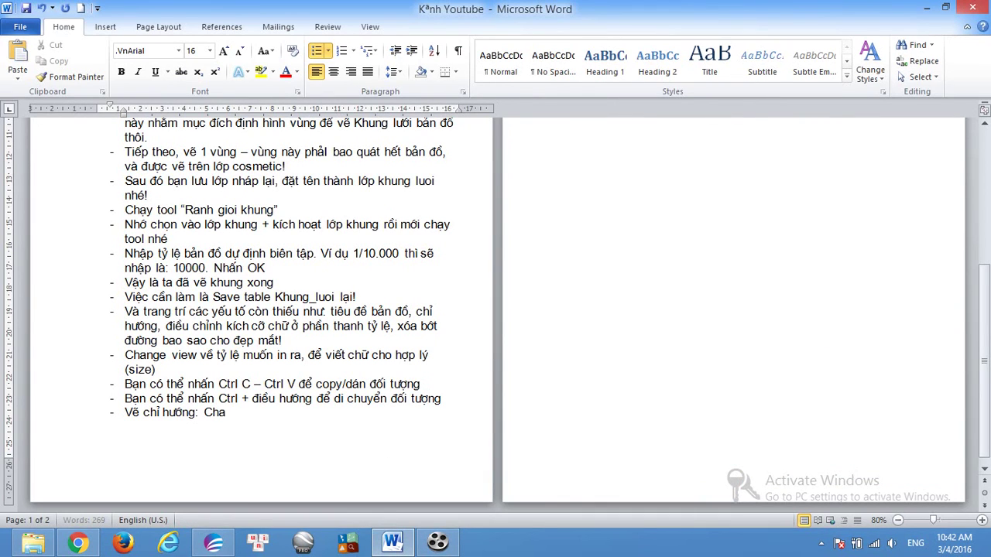
{"action": "type", "text": "y tool Northarow,"}
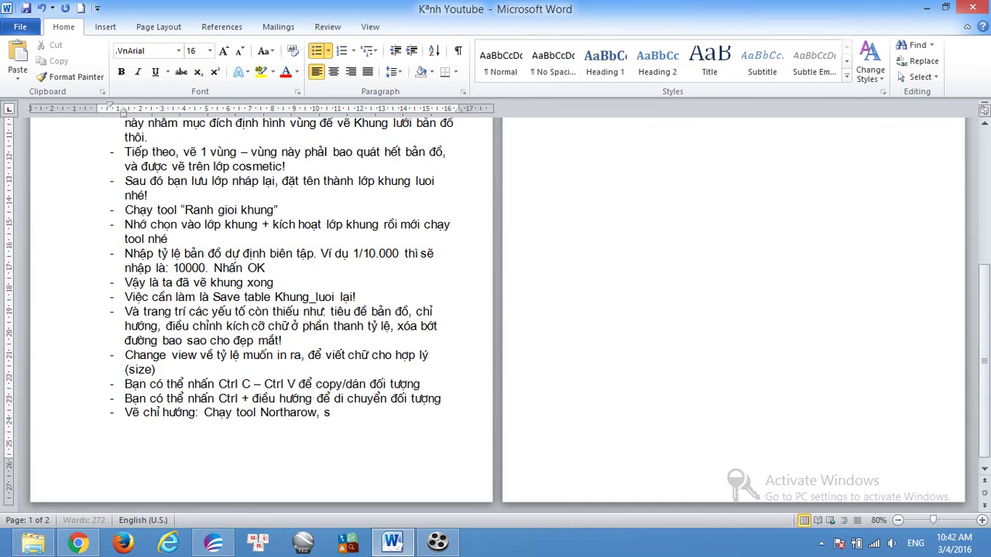
{"action": "type", "text": " sau khi vẽ xong ta copy"}
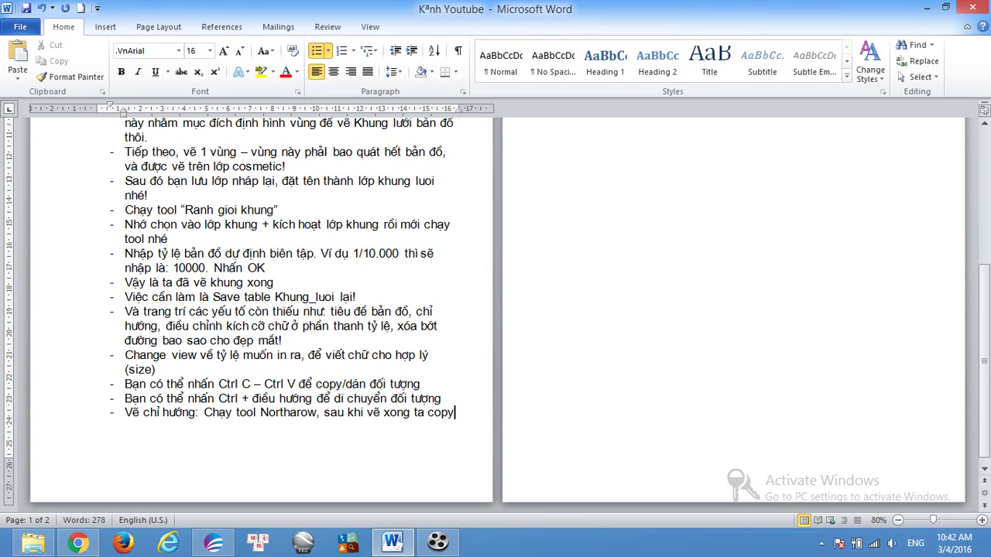
{"action": "type", "text": "/paste lu"}
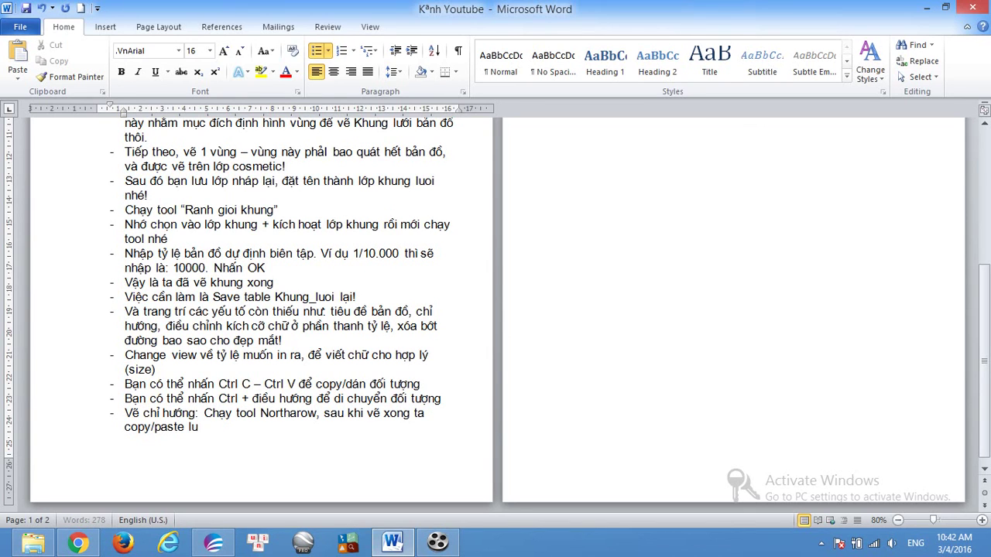
{"action": "type", "text": "ôn vào lớp khung."}
Step: Add a final bullet reading 'Chúc cả nhà vui vẻ!'
{"action": "key", "text": "Return"}
{"action": "type", "text": "Chuc"}
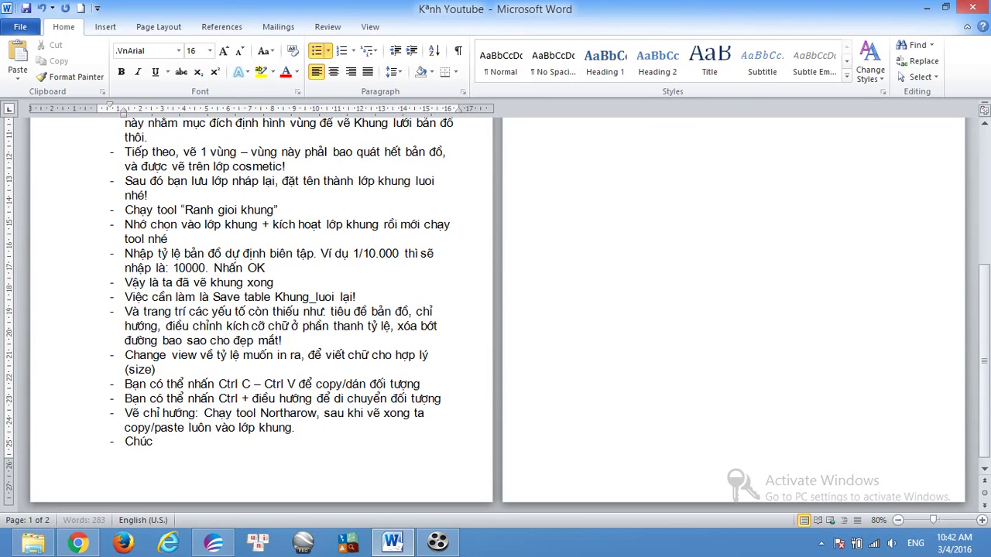
{"action": "type", "text": " cả nhà vu"}
{"action": "type", "text": "i ver!"}
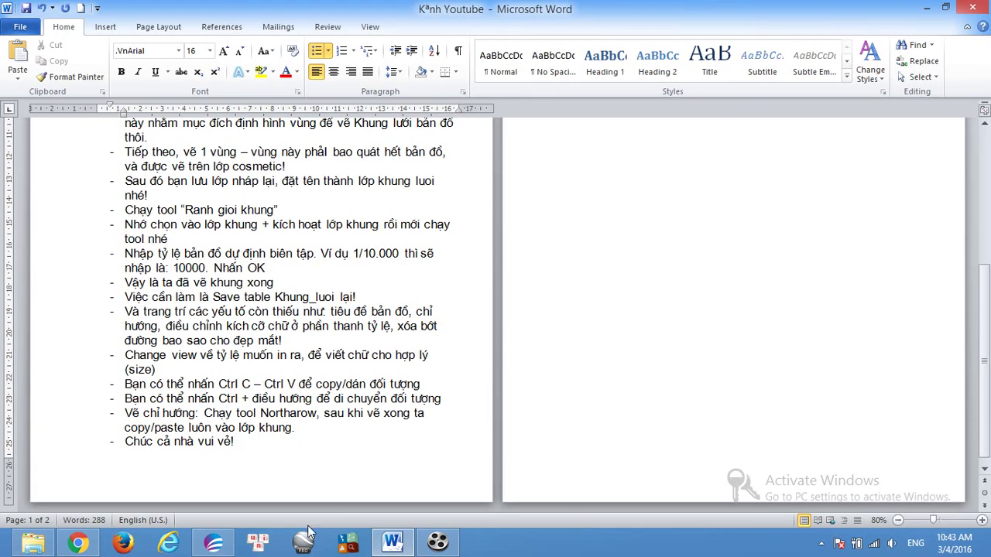
Step: Switch to MapInfo Pro, centre the three title lines closely above the map frame and save the Khung_luoi table
{"action": "left_click", "coordinate": [213, 542]}
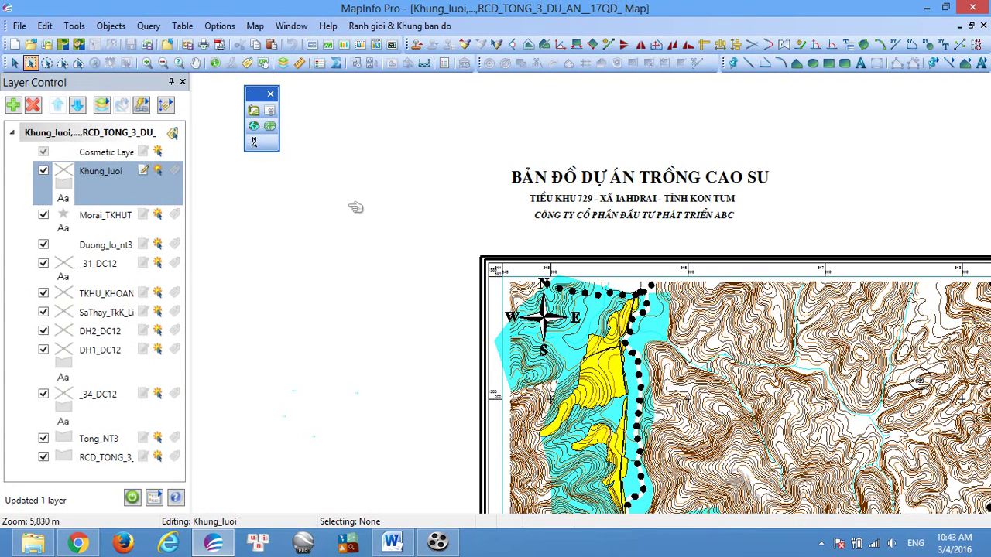
{"action": "left_click_drag", "start_coordinate": [440, 132], "coordinate": [791, 229]}
{"action": "left_click", "coordinate": [15, 63]}
{"action": "left_click_drag", "start_coordinate": [639, 186], "coordinate": [624, 202]}
{"action": "key", "text": "ctrl+s"}
{"action": "left_click", "coordinate": [573, 207]}
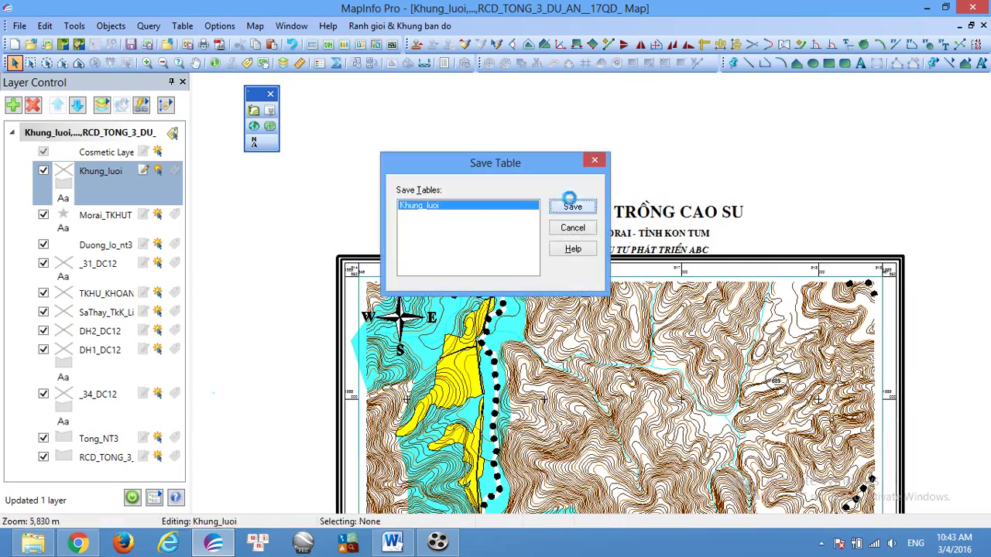
{"action": "scroll", "coordinate": [400, 142], "scroll_direction": "down", "scroll_amount": 2}
{"action": "left_click", "coordinate": [193, 66]}
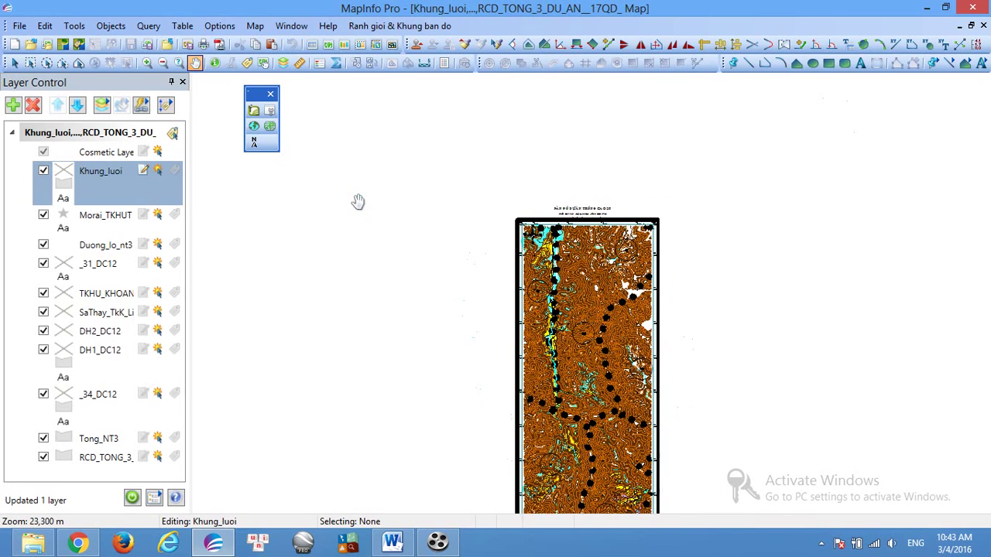
{"action": "left_click", "coordinate": [437, 544]}
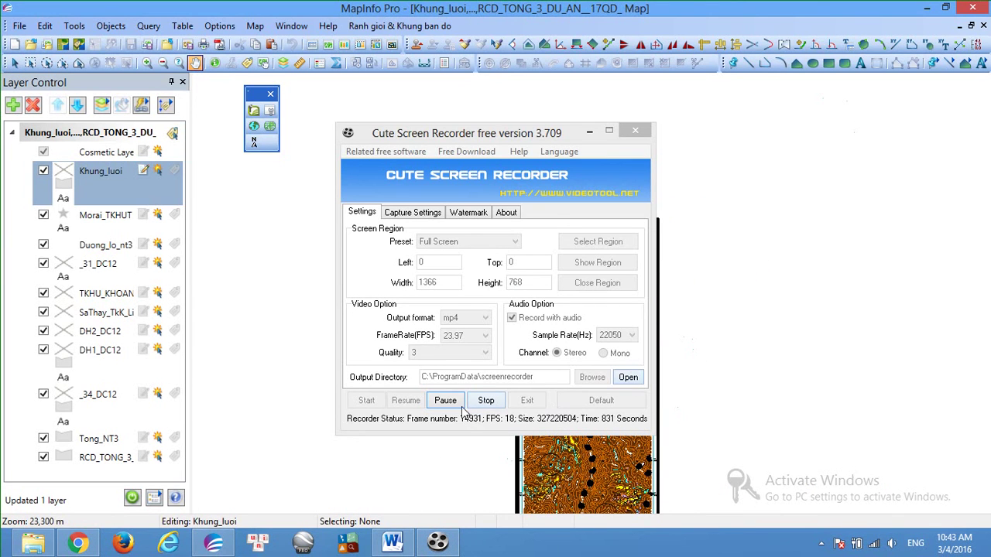